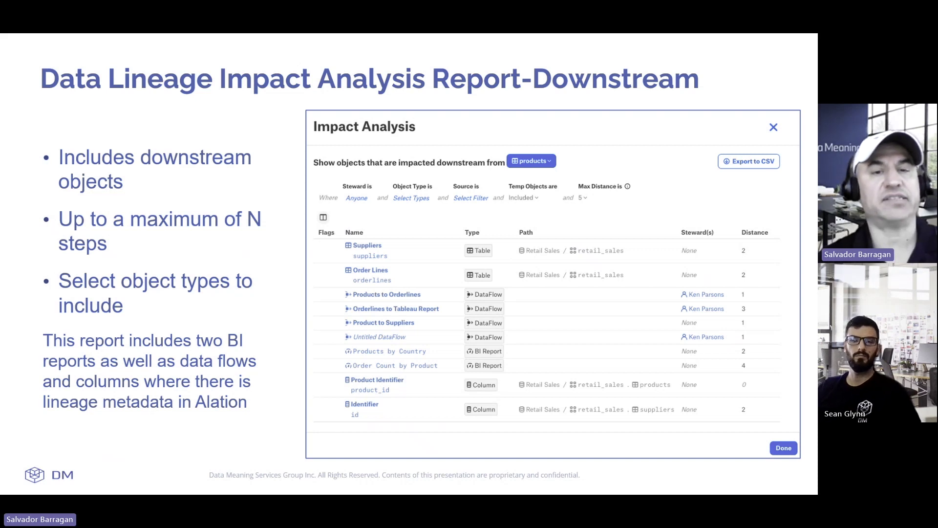
- Advance to the DEMO slide (slide 46 of 72) and end the slide show
key(Right)
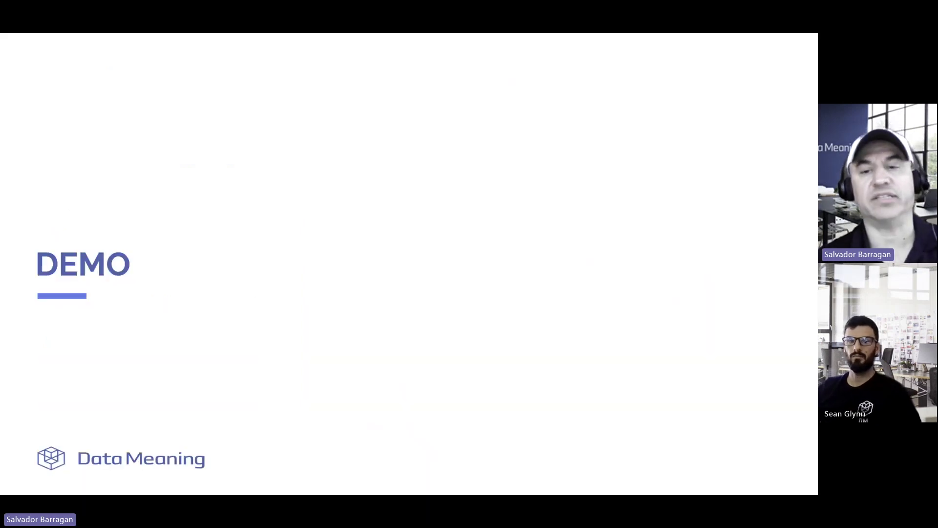
right_click(489, 66)
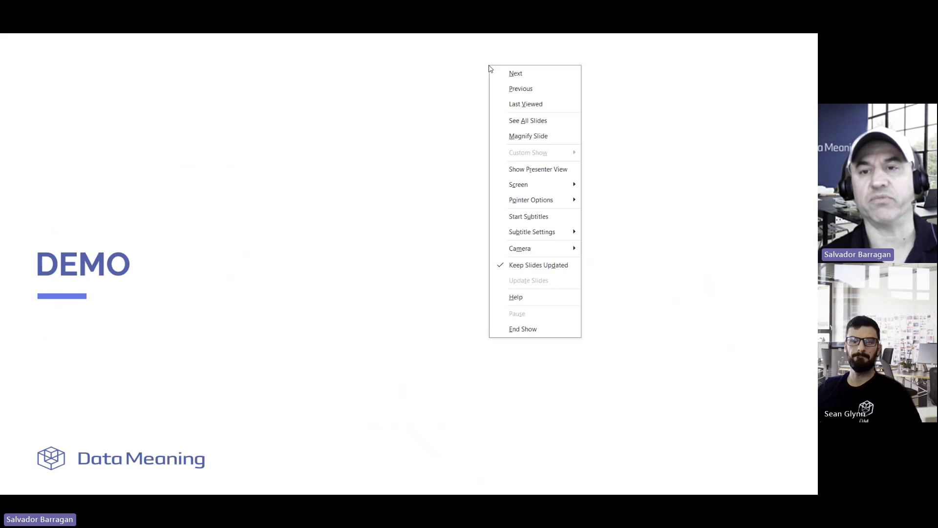
click(531, 330)
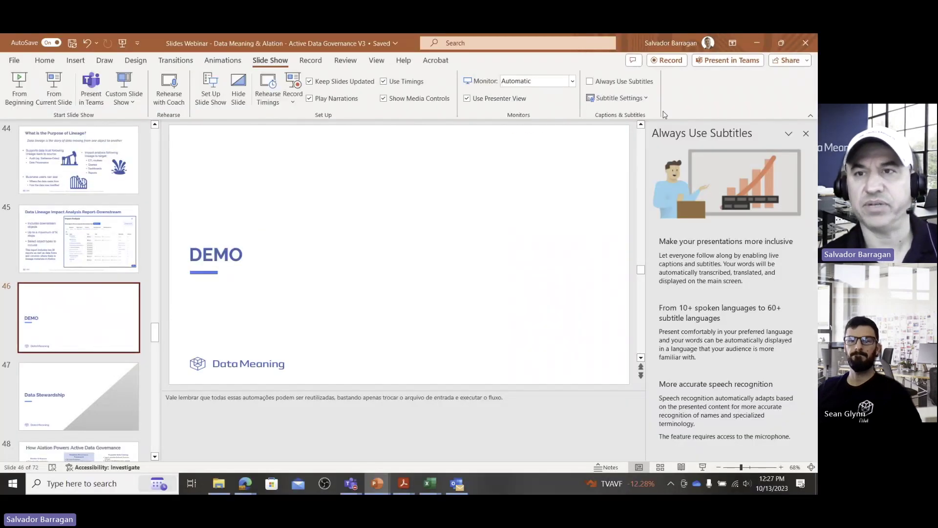
- Minimize PowerPoint to bring forward the Alation Channel Views (chnl_vws) table page in Chrome
click(757, 43)
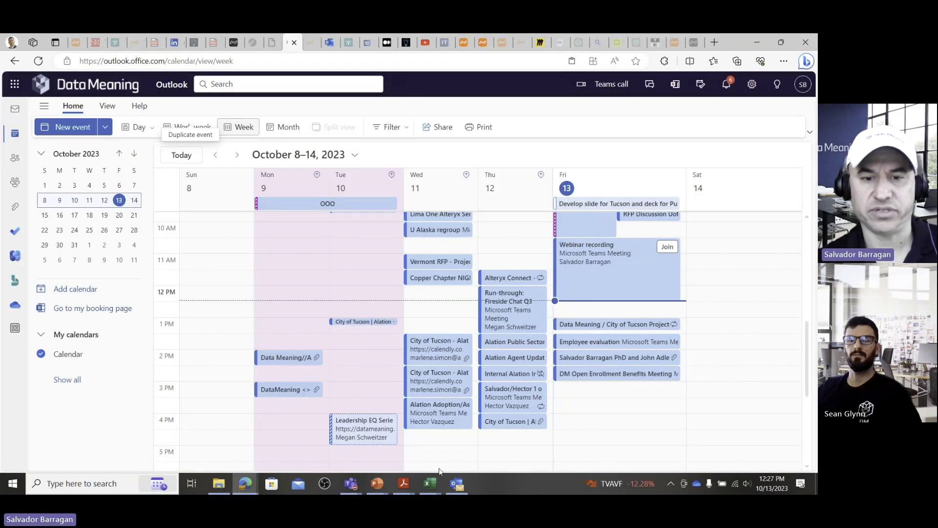
mouse_move(350, 483)
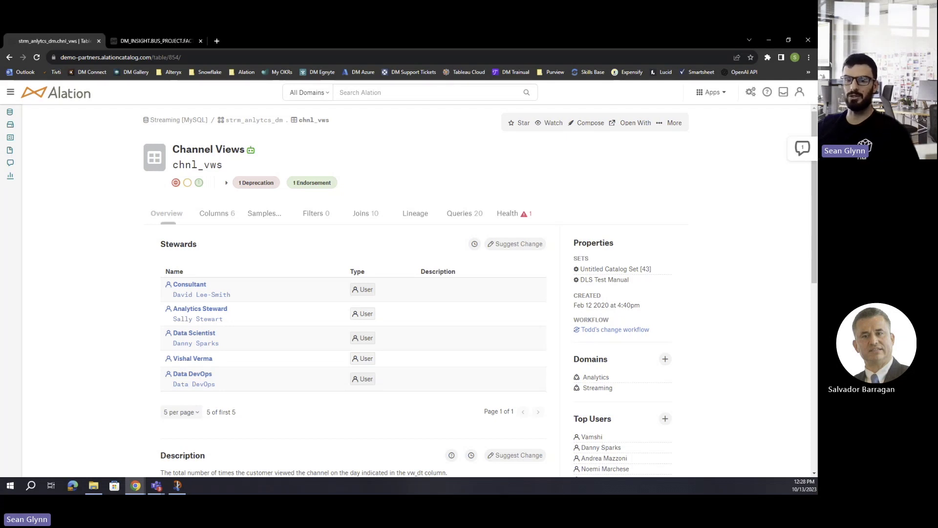
- Focus the Chrome window showing the Alation Channel Views table page
click(104, 259)
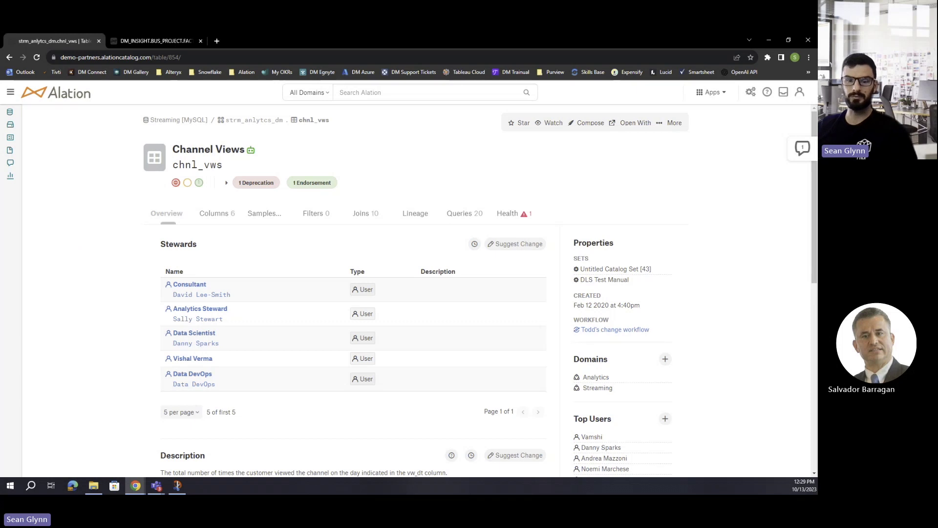
- Open the Lineage tab for the Channel Views table and scroll to the chart
click(406, 213)
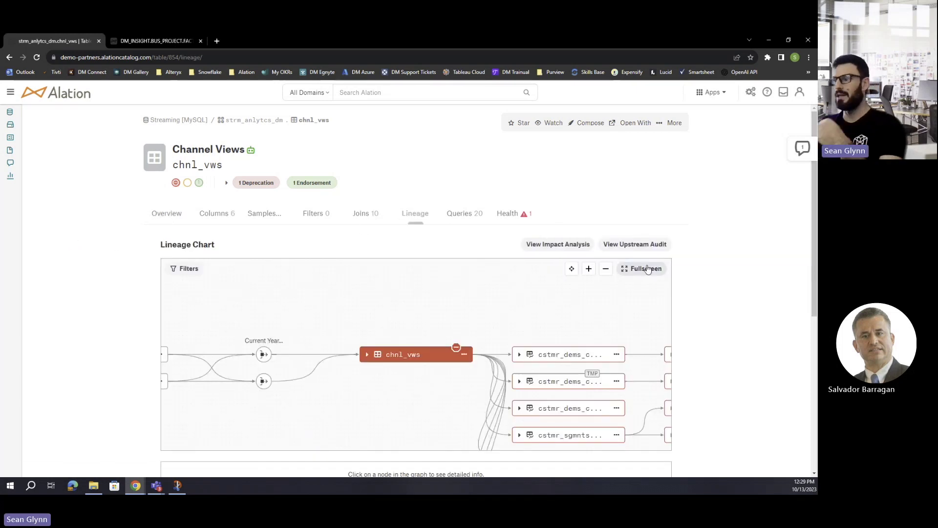
scroll(746, 284, down, 1)
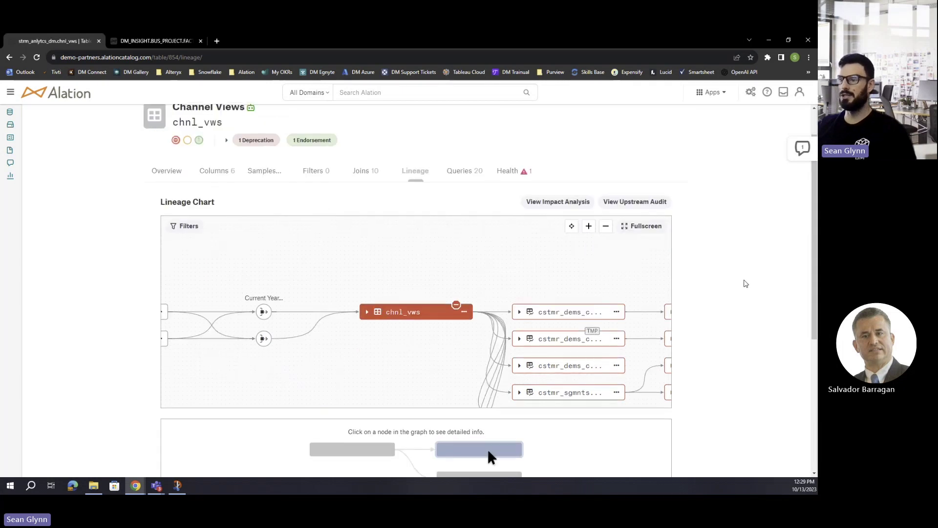
scroll(746, 283, down, 1)
scroll(684, 234, down, 2)
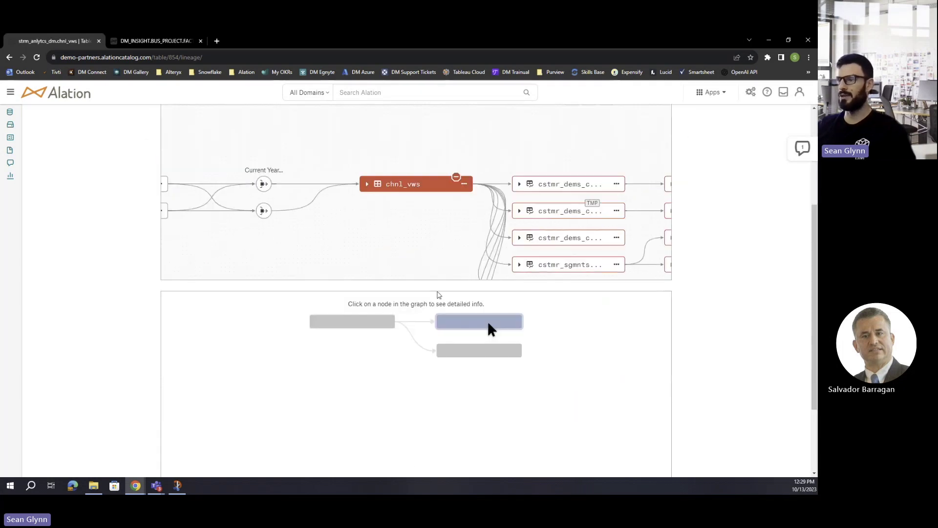
scroll(779, 303, up, 3)
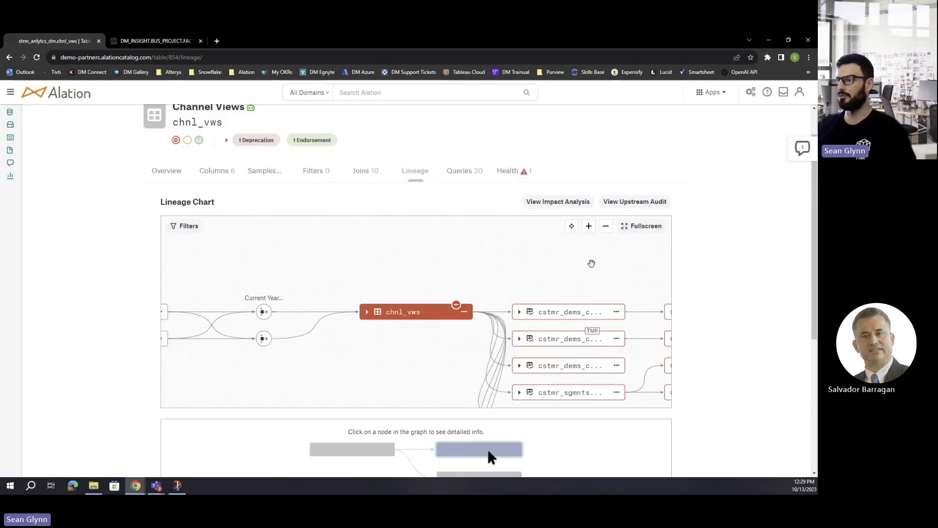
- Zoom and pan the graph around chnl_vws, then expand it to show rtng, len, cust_id, vw_dur_mins, vw_id
click(605, 228)
click(605, 228)
drag(499, 249, 488, 240)
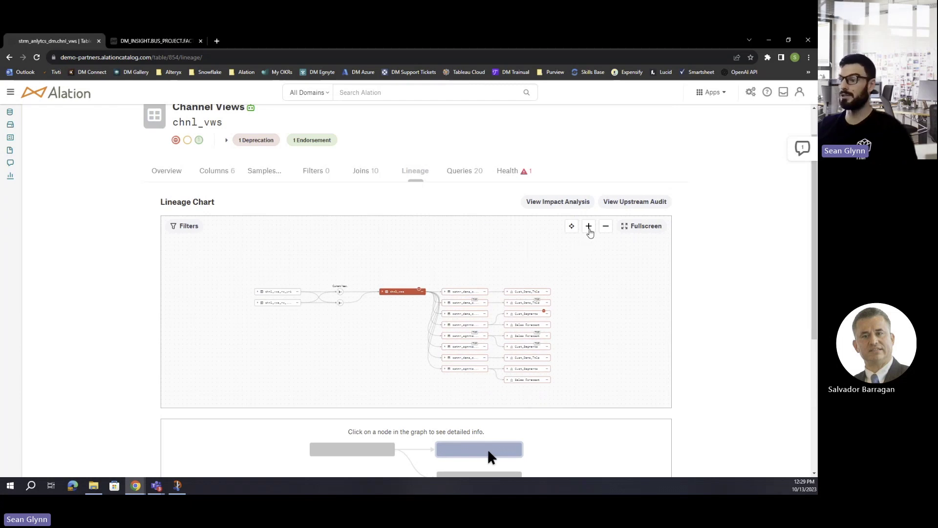
click(589, 230)
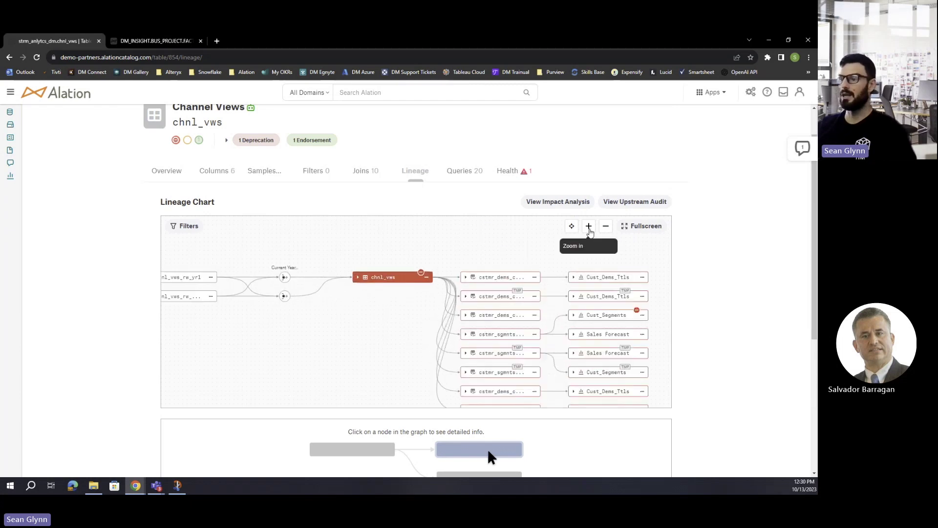
drag(383, 304, 401, 338)
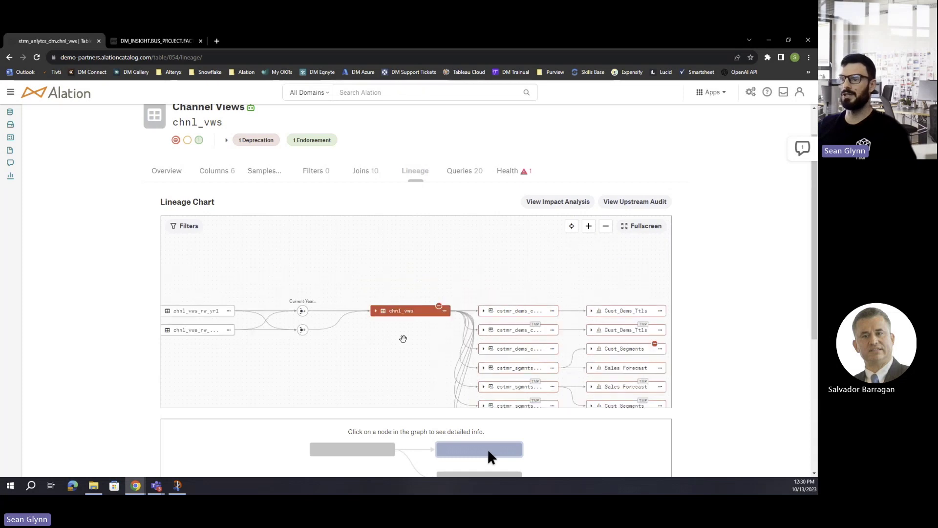
drag(174, 122, 210, 123)
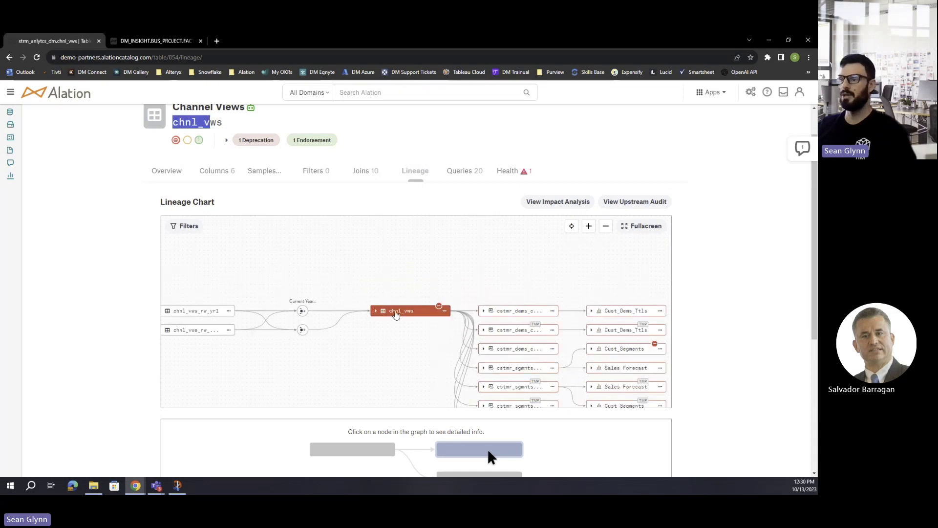
drag(475, 274, 486, 258)
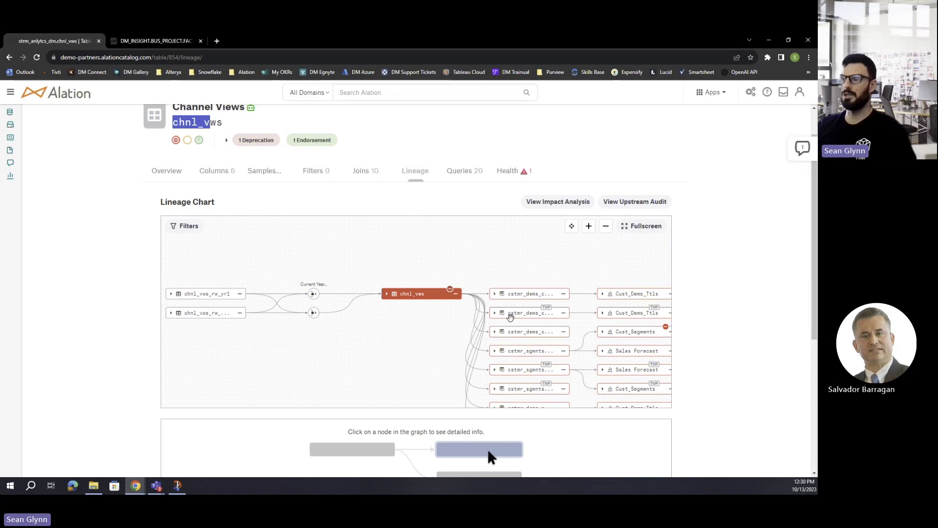
drag(543, 274, 512, 252)
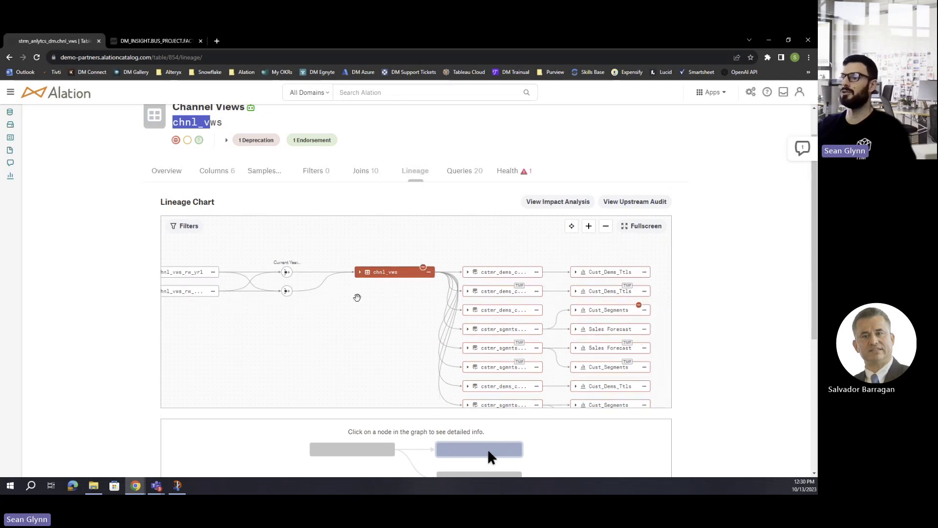
click(359, 273)
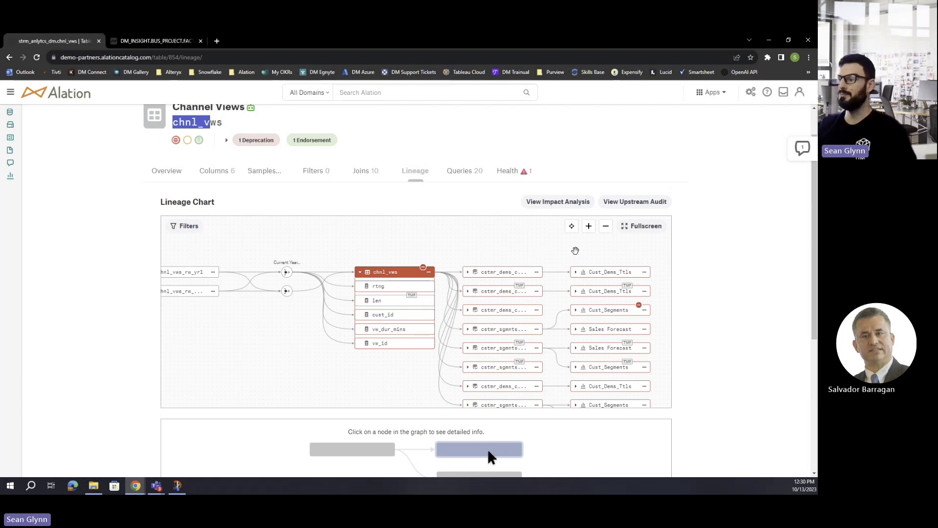
scroll(701, 266, down, 1)
drag(198, 273, 223, 275)
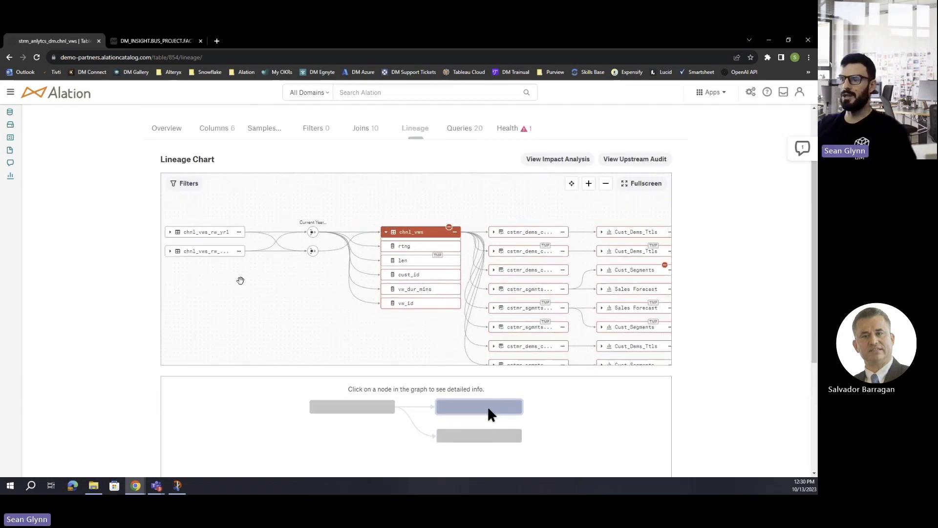
scroll(185, 352, down, 2)
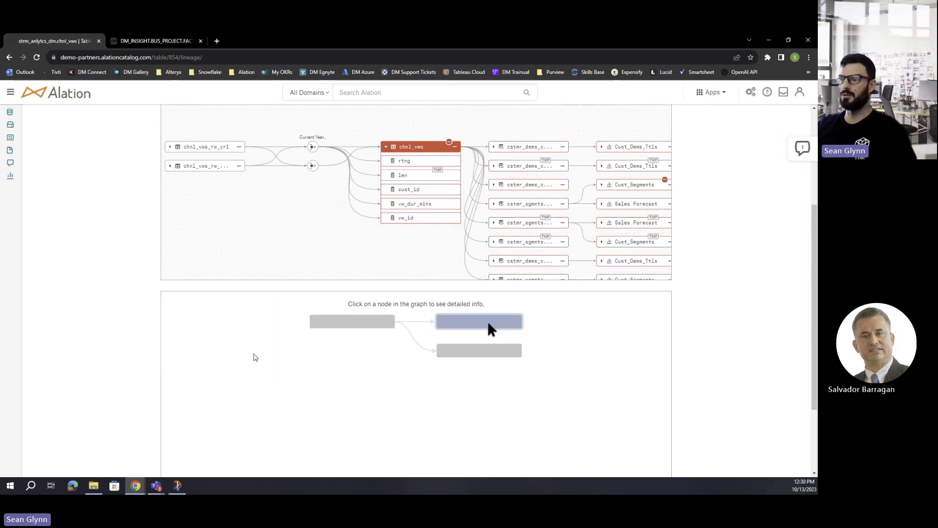
scroll(353, 318, down, 1)
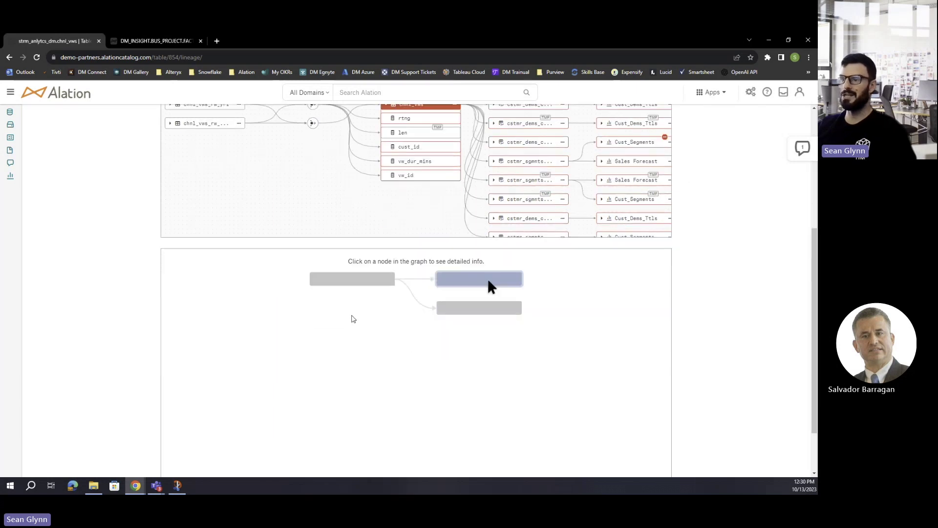
scroll(343, 349, up, 3)
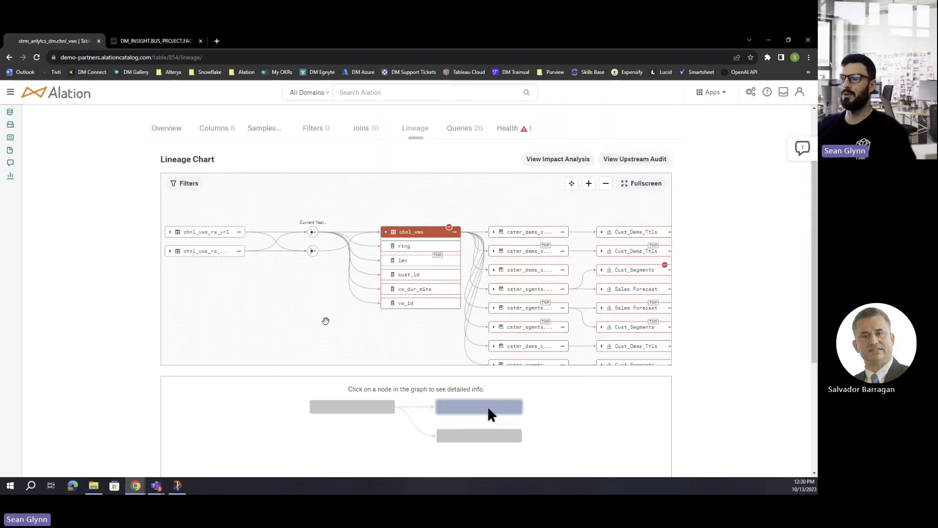
click(523, 233)
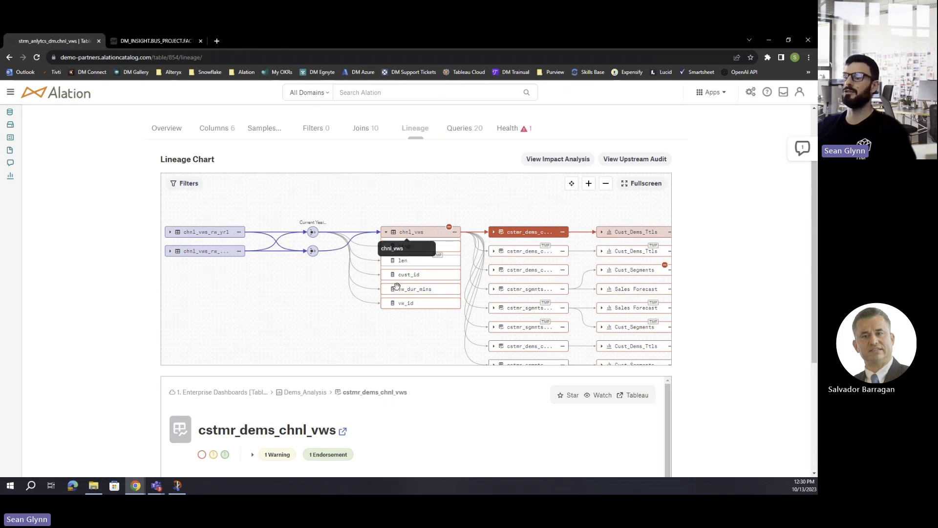
scroll(757, 336, down, 2)
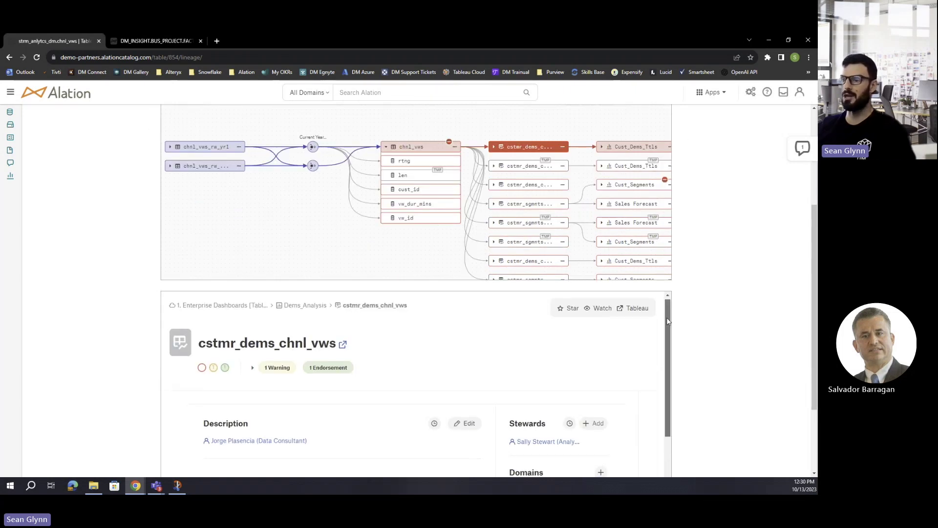
scroll(667, 318, down, 2)
scroll(718, 325, down, 2)
scroll(664, 259, down, 3)
scroll(658, 248, up, 4)
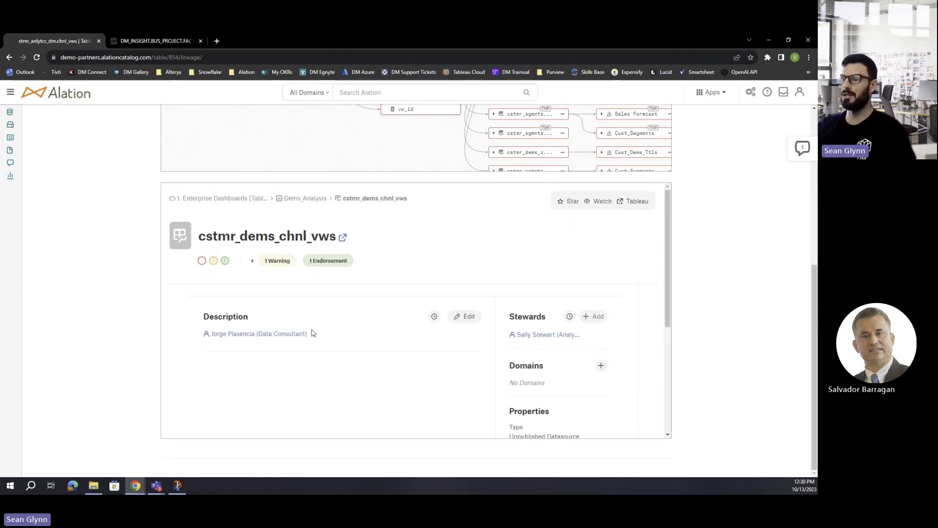
scroll(664, 255, down, 1)
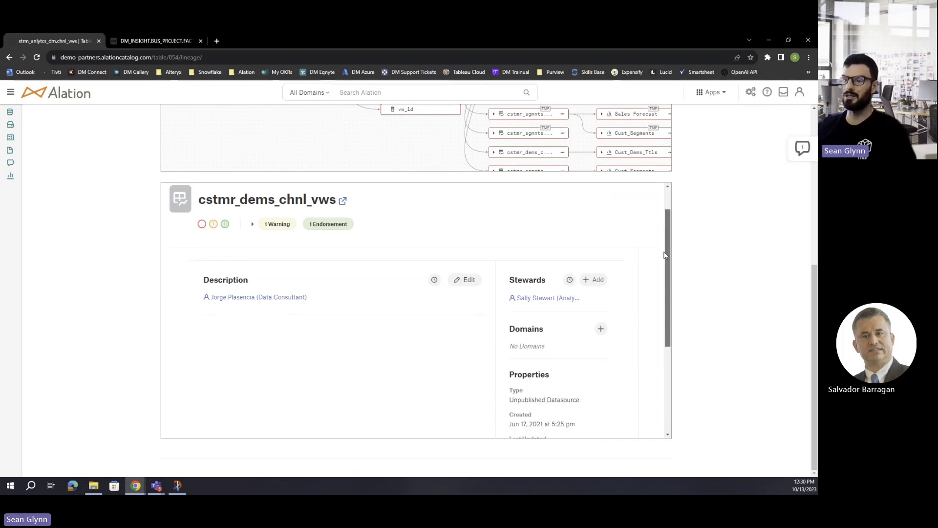
scroll(665, 255, down, 3)
scroll(662, 315, up, 1)
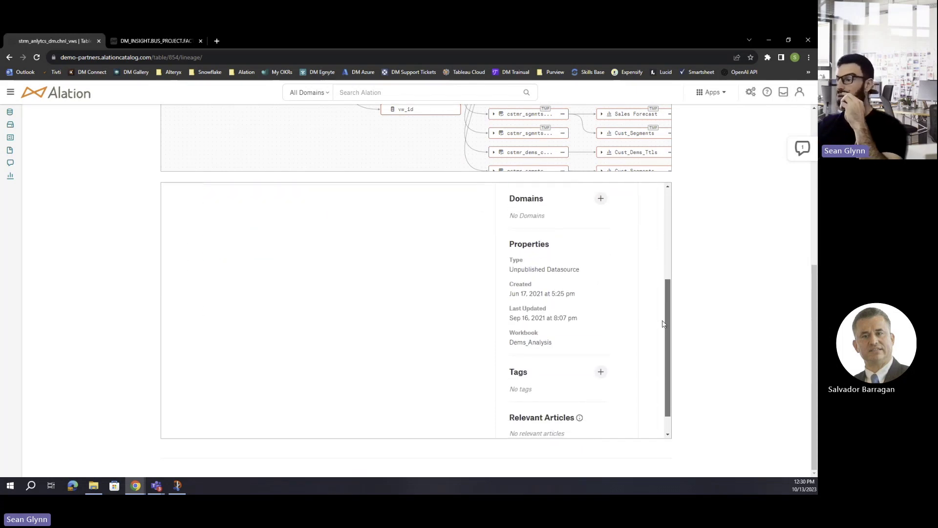
scroll(658, 289, up, 1)
scroll(662, 323, down, 3)
scroll(672, 320, up, 1)
scroll(673, 293, up, 4)
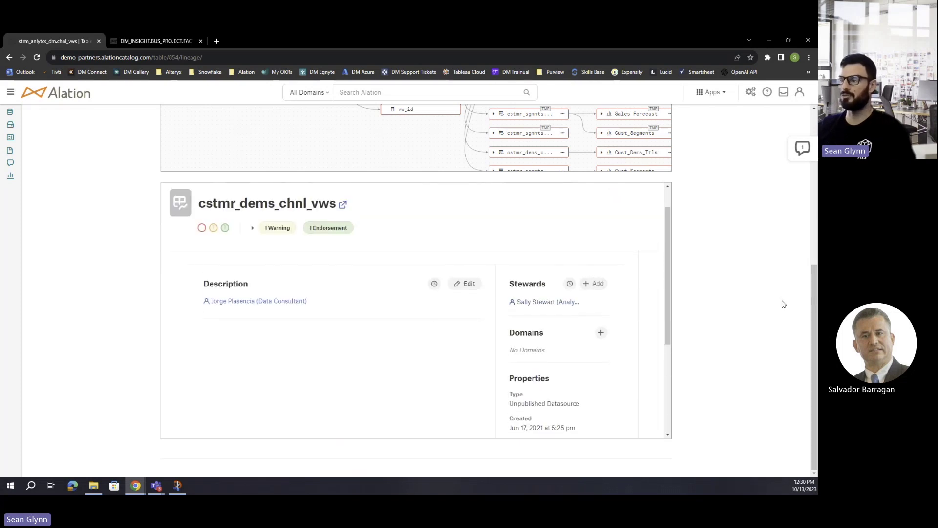
scroll(753, 343, up, 1)
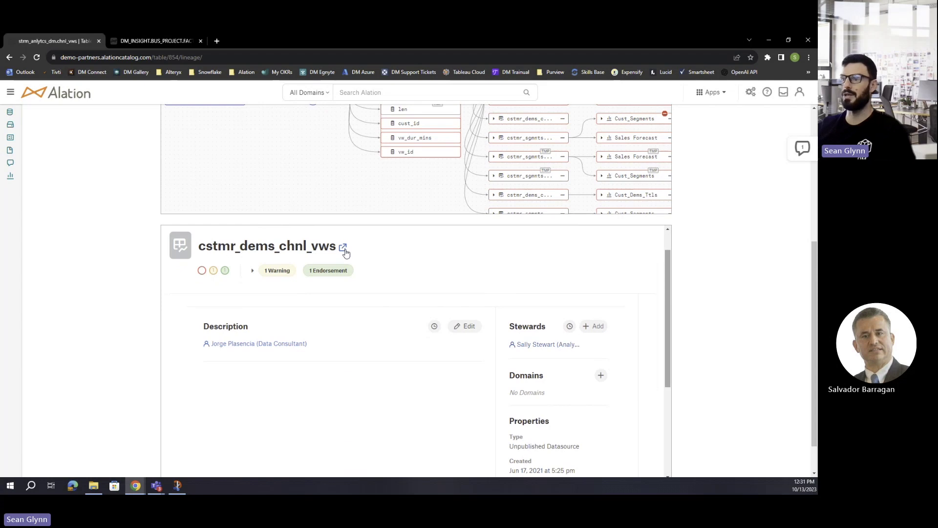
scroll(363, 266, up, 1)
scroll(731, 312, up, 4)
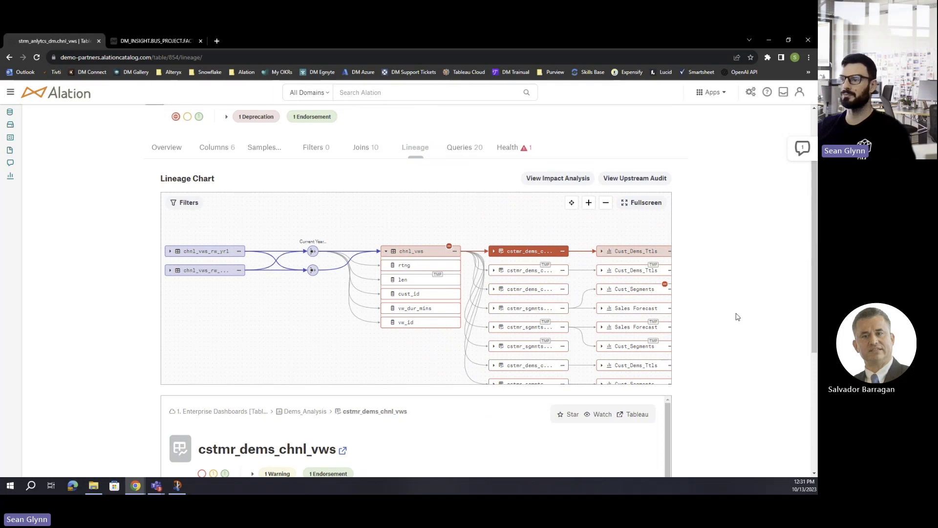
scroll(736, 316, down, 1)
scroll(125, 251, up, 2)
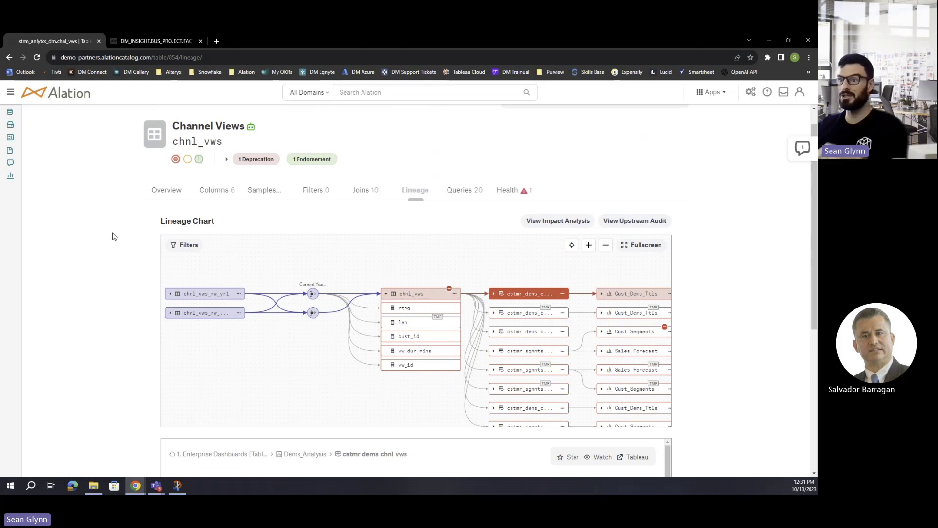
- Show the Overview with Deprecation ('This table is out of sync') and Endorsement cards expanded
click(169, 189)
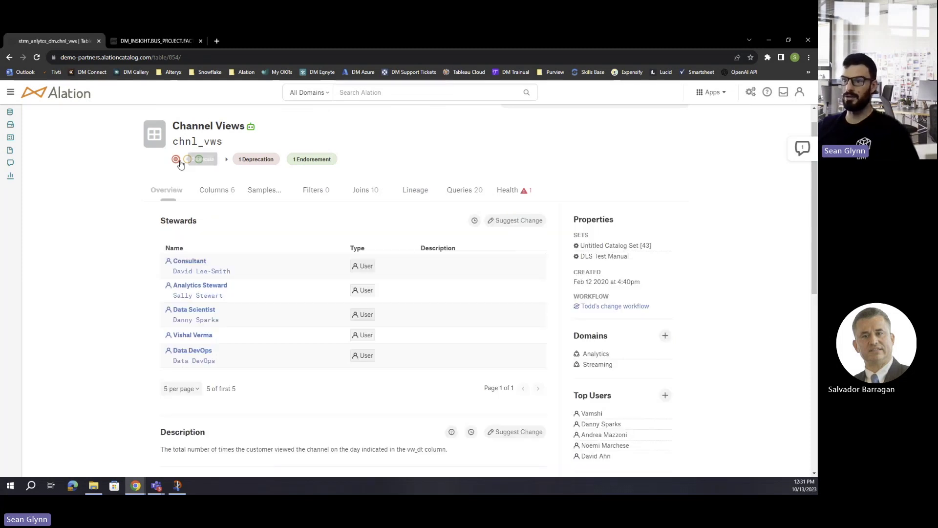
click(225, 161)
drag(249, 175, 308, 175)
click(142, 214)
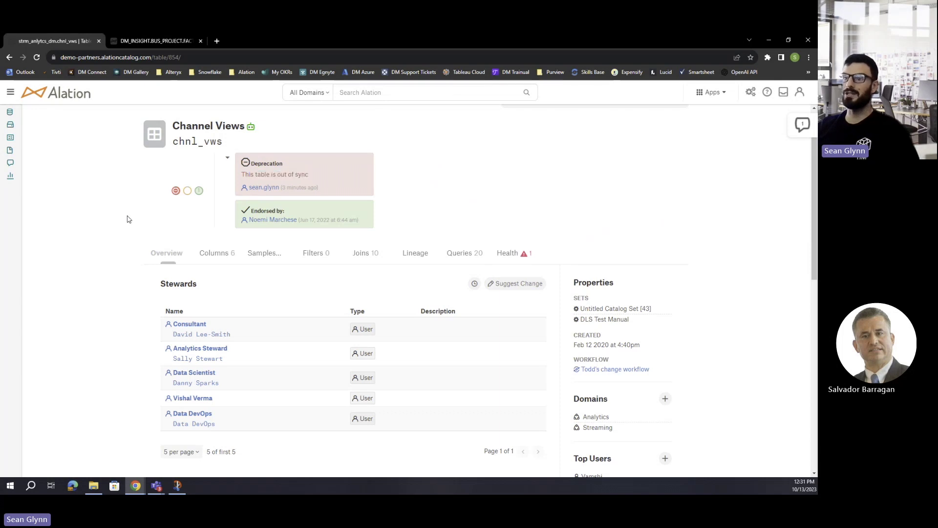
- Return to the Channel Views lineage chart and pan down to cstmr_dems_chnl_vws
click(409, 260)
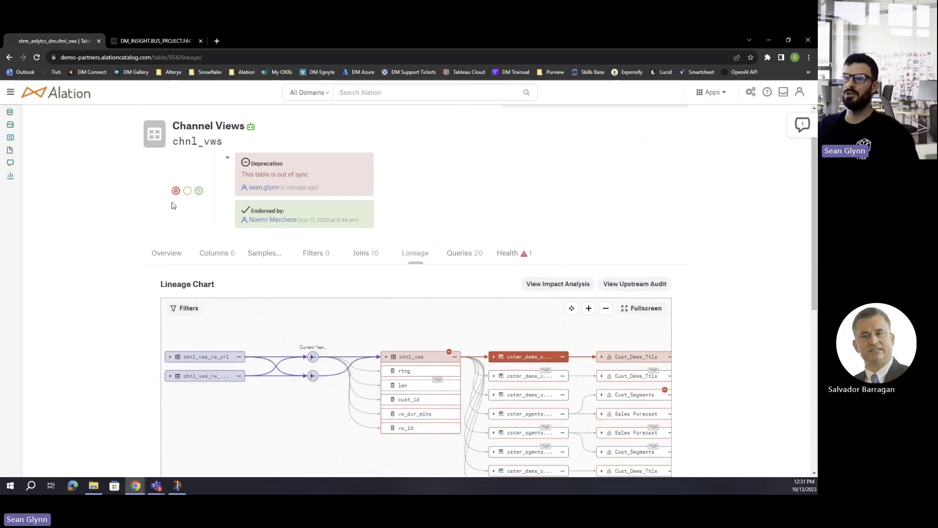
scroll(739, 279, down, 1)
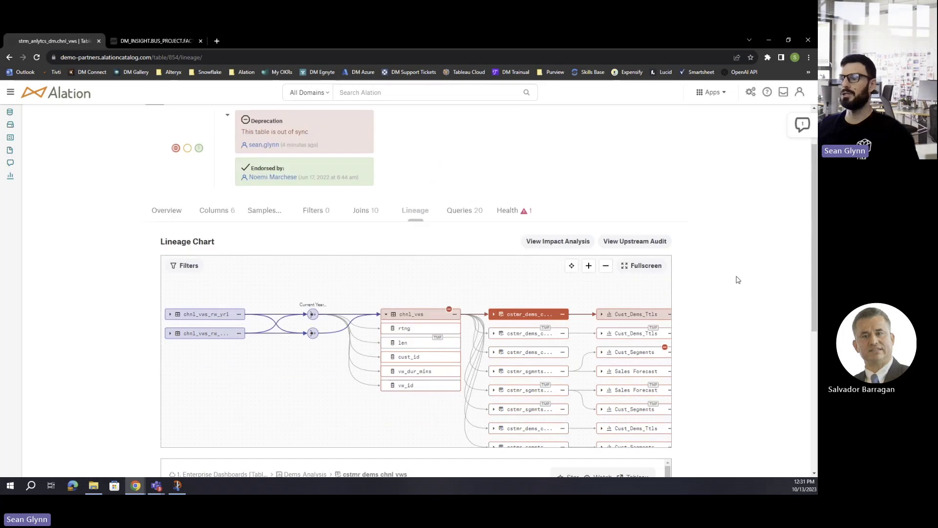
drag(562, 292, 513, 276)
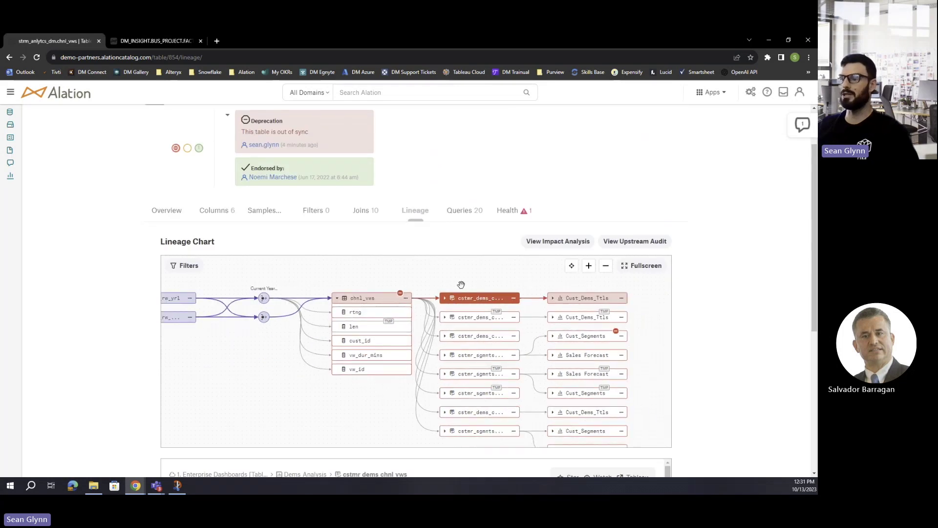
scroll(743, 329, down, 2)
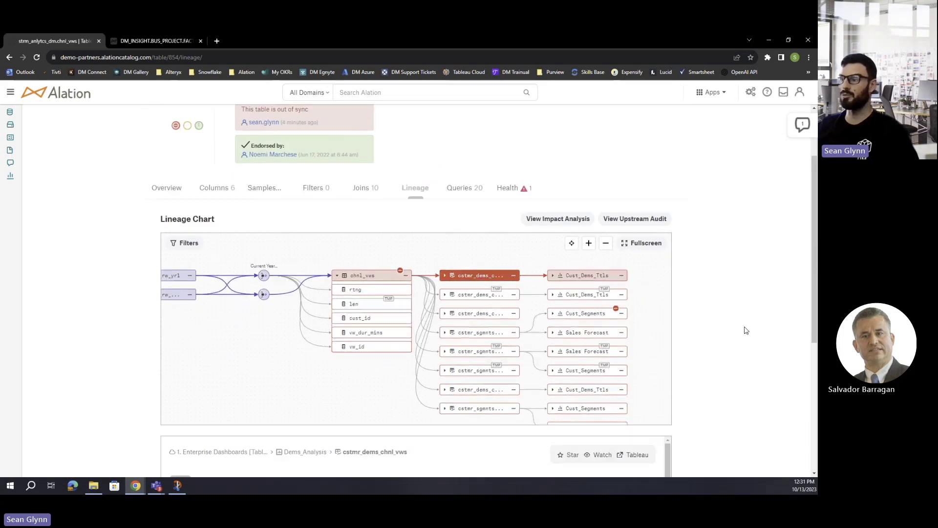
scroll(325, 322, down, 3)
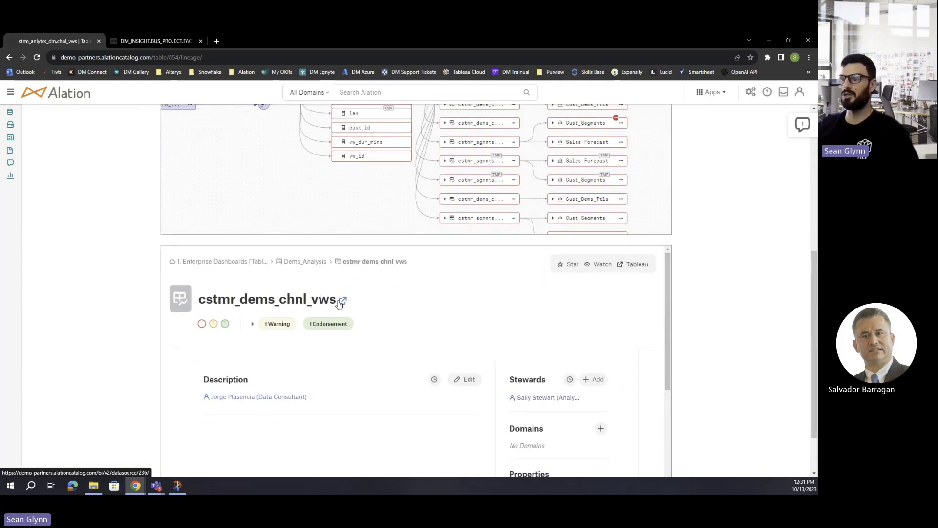
- Open the cstmr_dems_chnl_vws data source page in a new tab, then return to the lineage tab
right_click(342, 303)
click(349, 305)
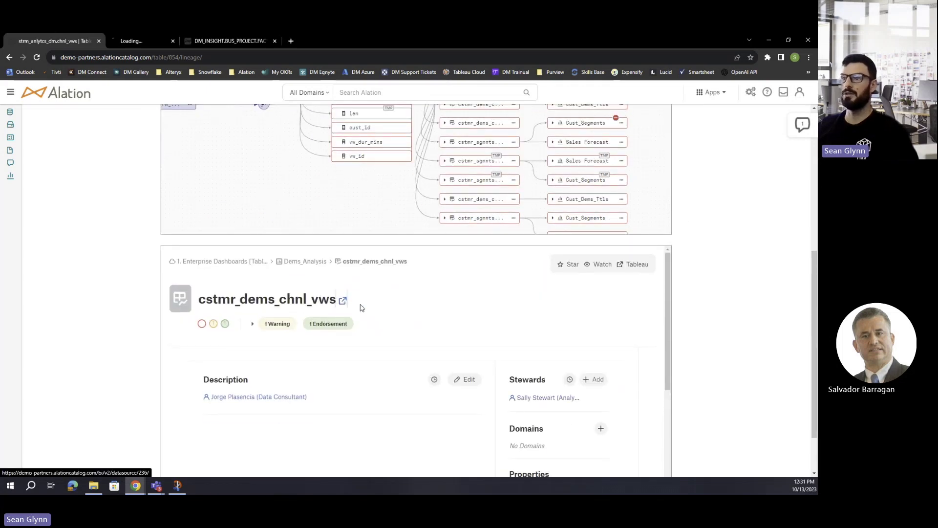
click(166, 42)
key(ctrl+shift+Tab)
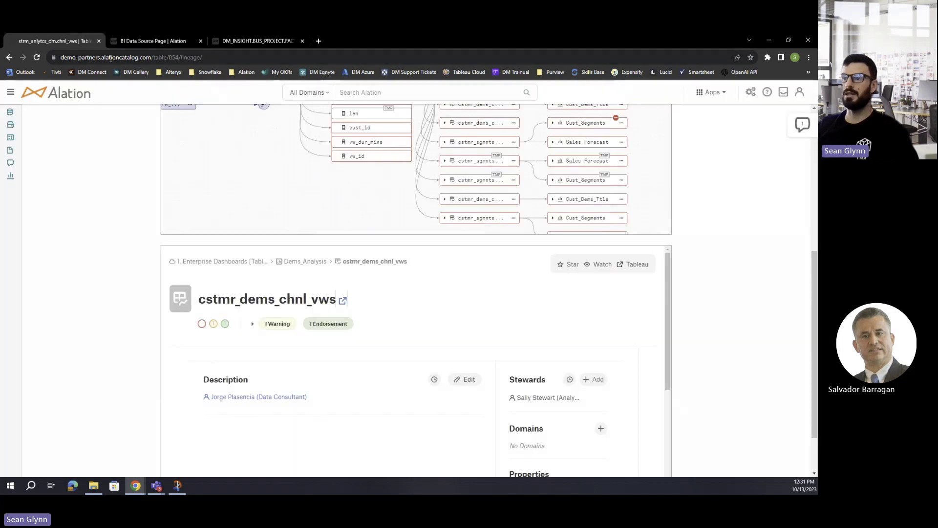
scroll(230, 284, up, 1)
scroll(231, 283, up, 2)
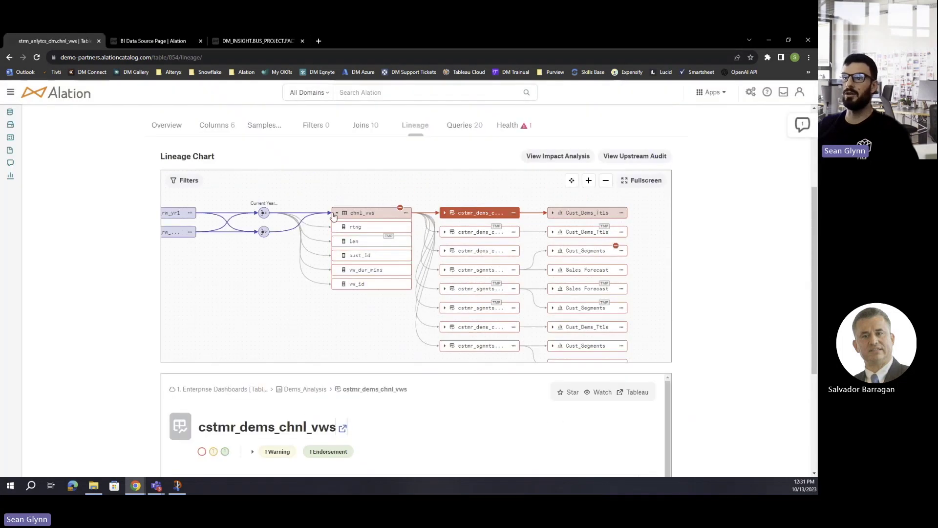
- Expand the propagated Warning and Endorsement on the cstmr_dems_chnl_vws page, then return to Channel Views lineage
click(142, 41)
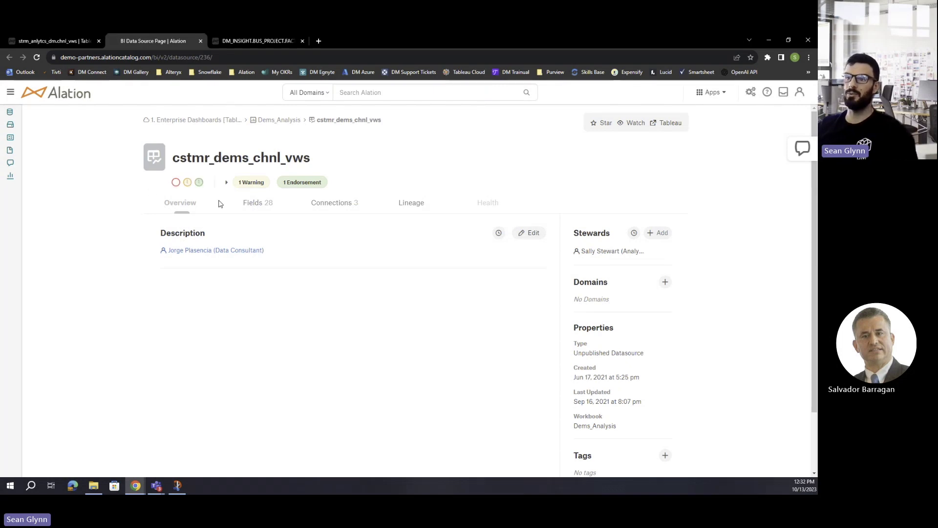
click(239, 184)
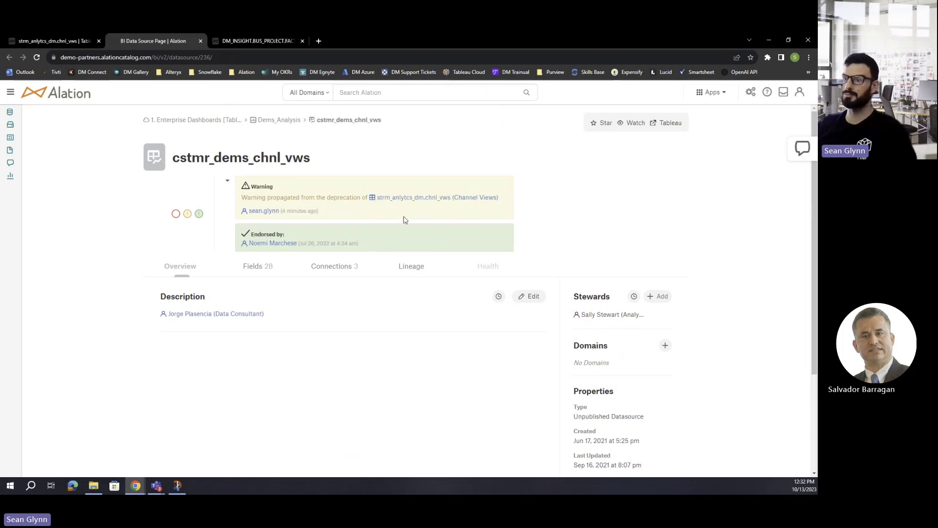
click(77, 39)
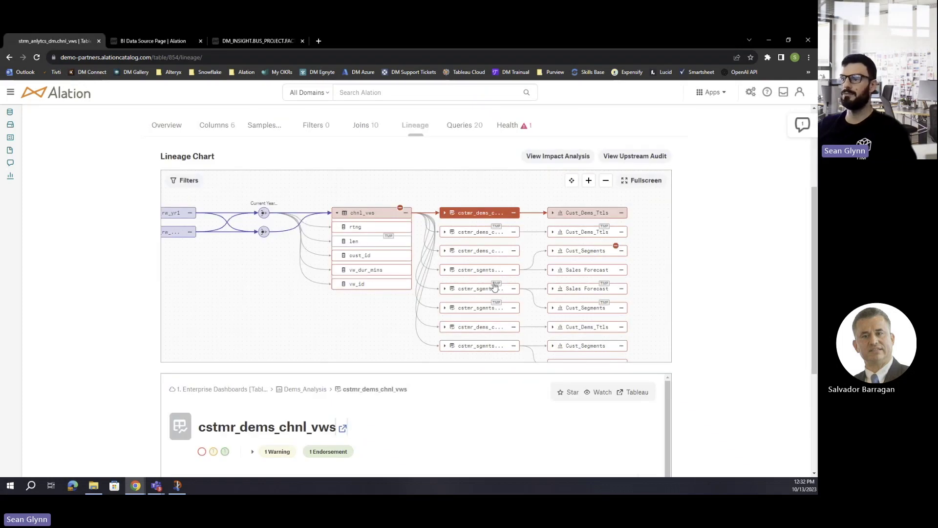
scroll(103, 284, up, 3)
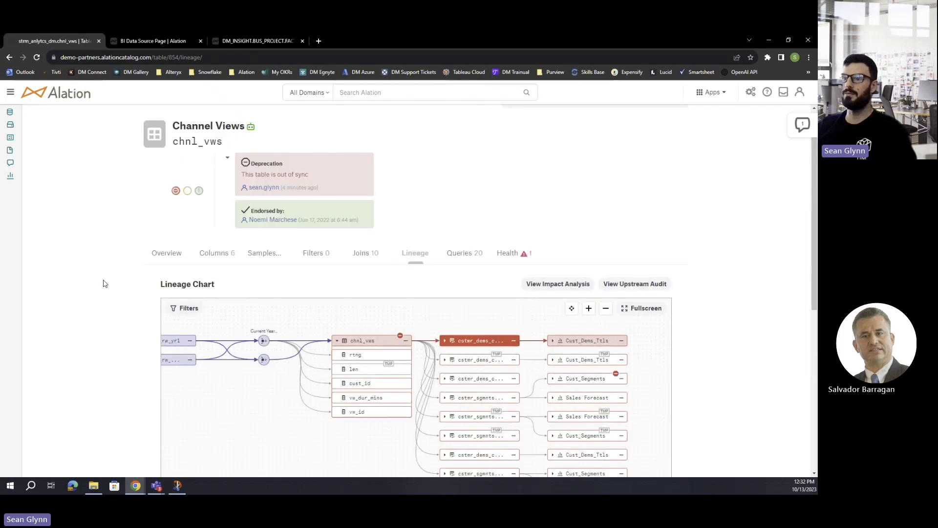
drag(223, 142, 179, 142)
double_click(196, 141)
click(186, 141)
double_click(185, 141)
click(186, 141)
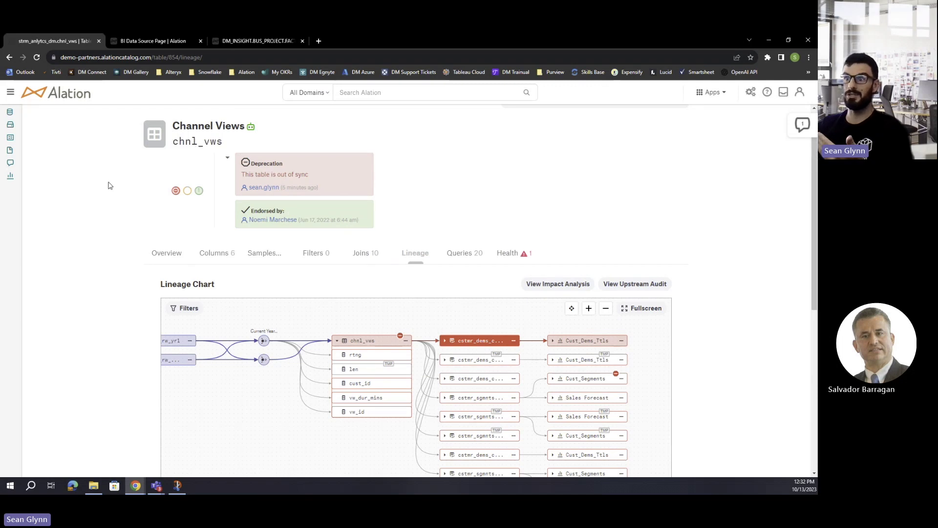
scroll(95, 279, down, 1)
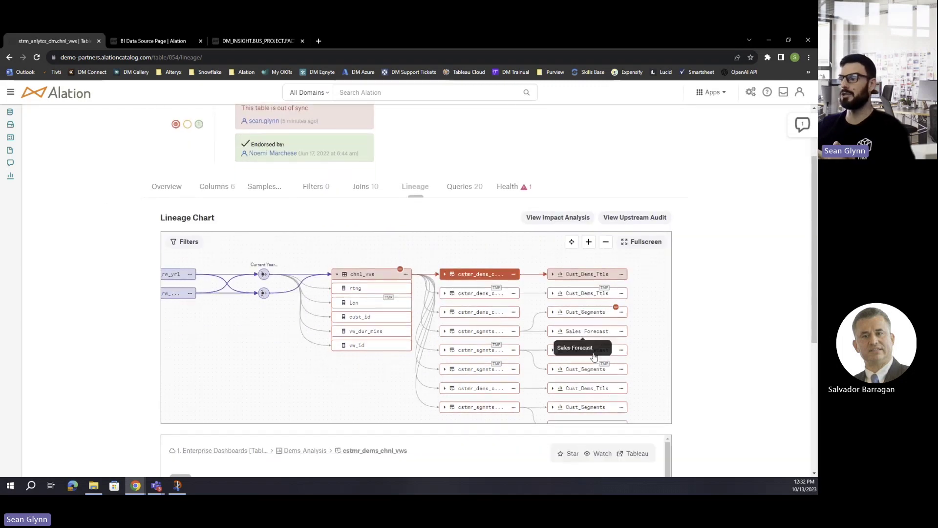
scroll(582, 365, down, 1)
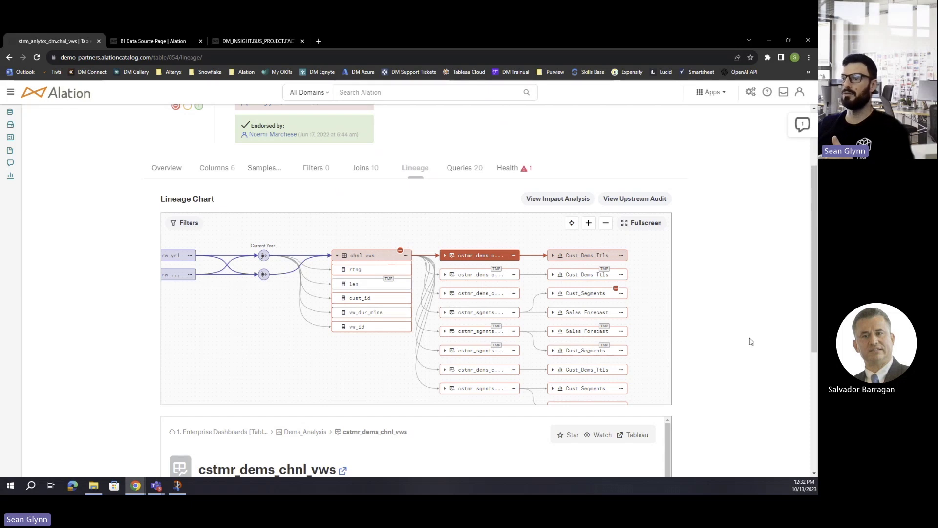
scroll(459, 284, up, 3)
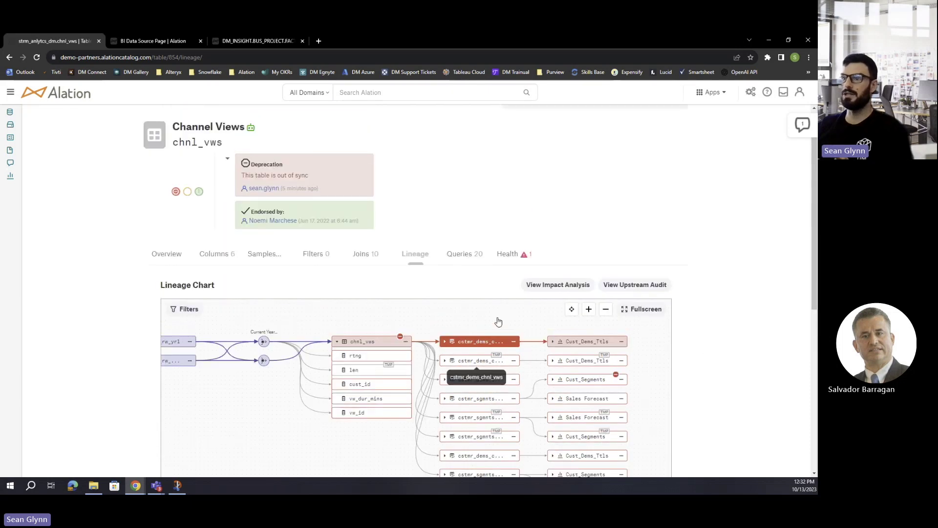
click(137, 41)
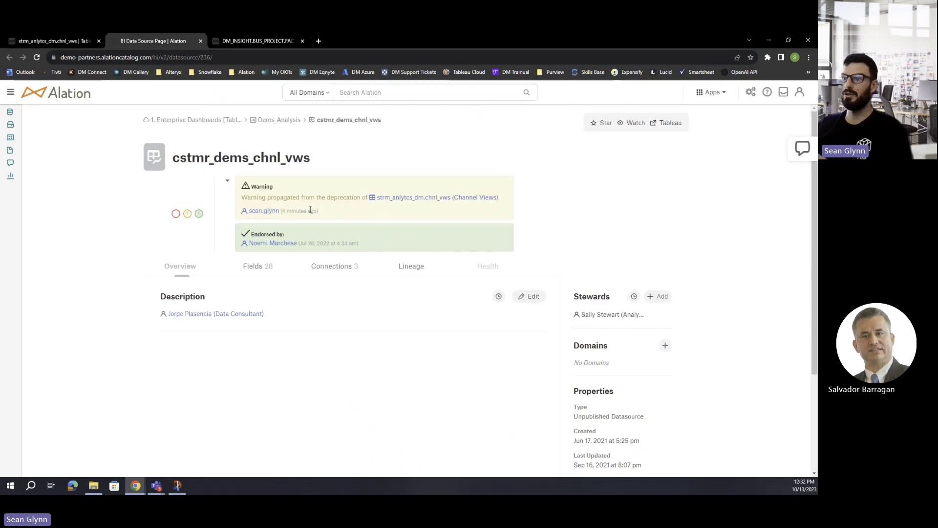
drag(230, 157, 293, 158)
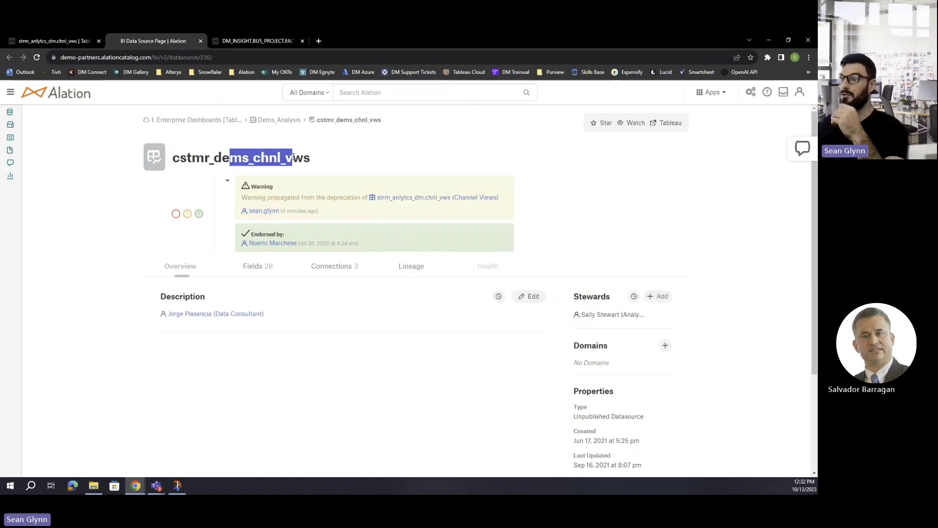
click(68, 42)
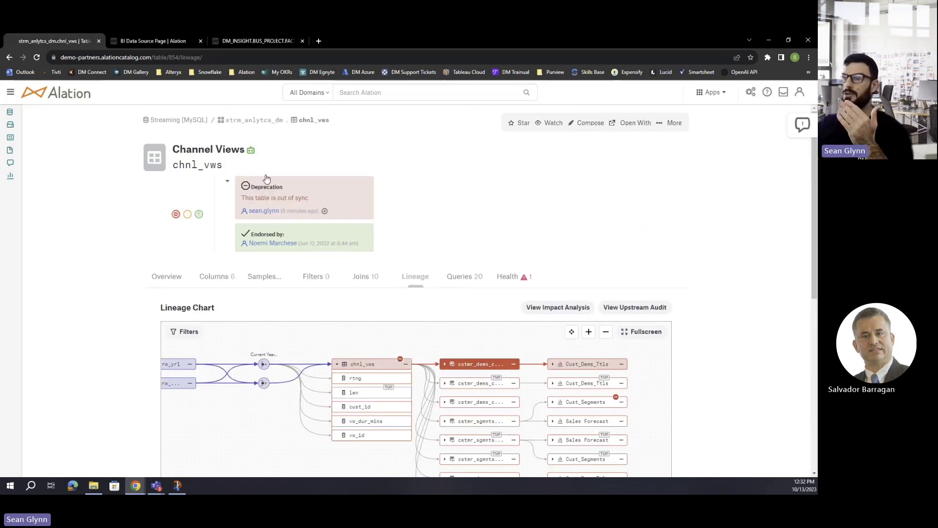
- Show cstmr_dems_chnl_vws lineage zoomed out to its upstream tables and open the chnl_vws node
click(156, 42)
click(412, 267)
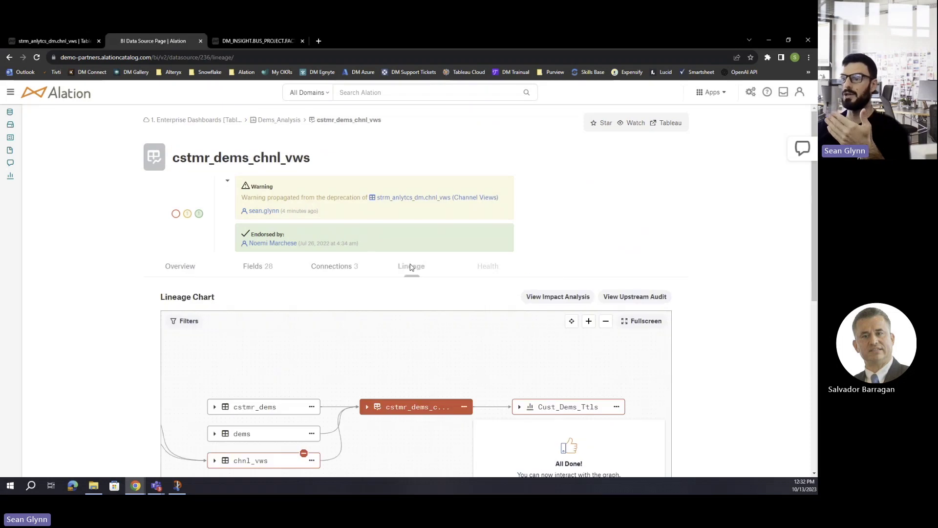
scroll(488, 391, down, 3)
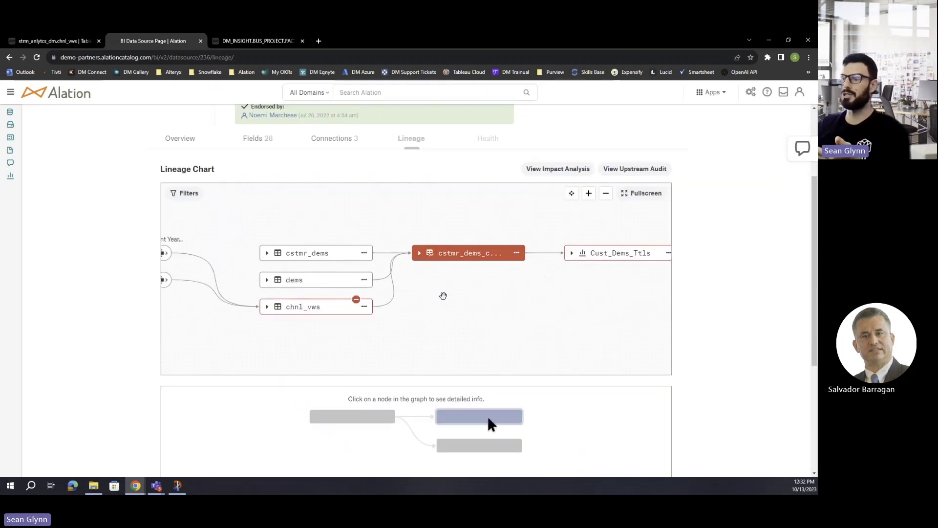
double_click(608, 197)
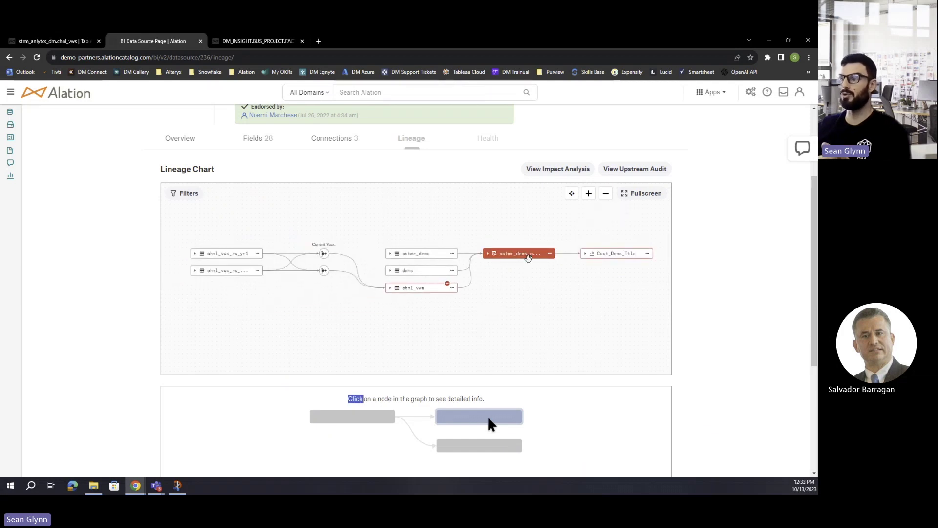
drag(437, 311, 471, 318)
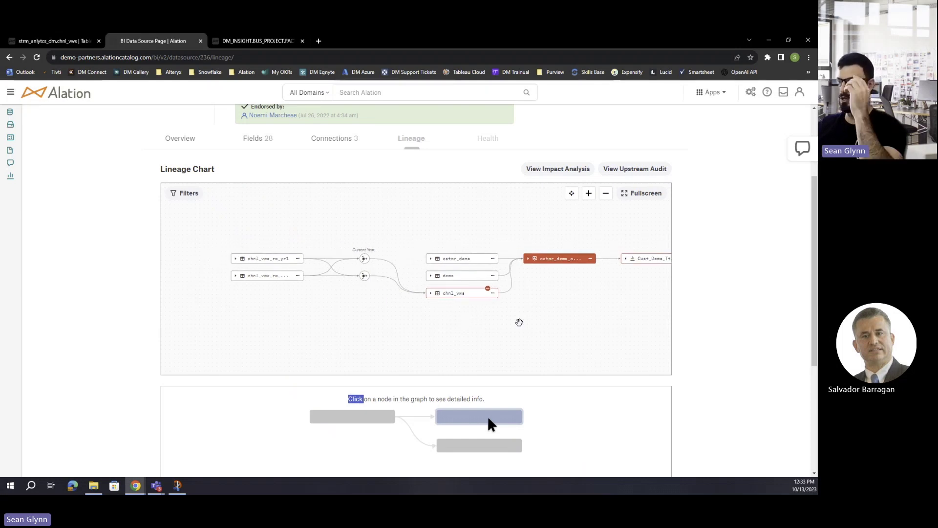
drag(539, 325, 495, 324)
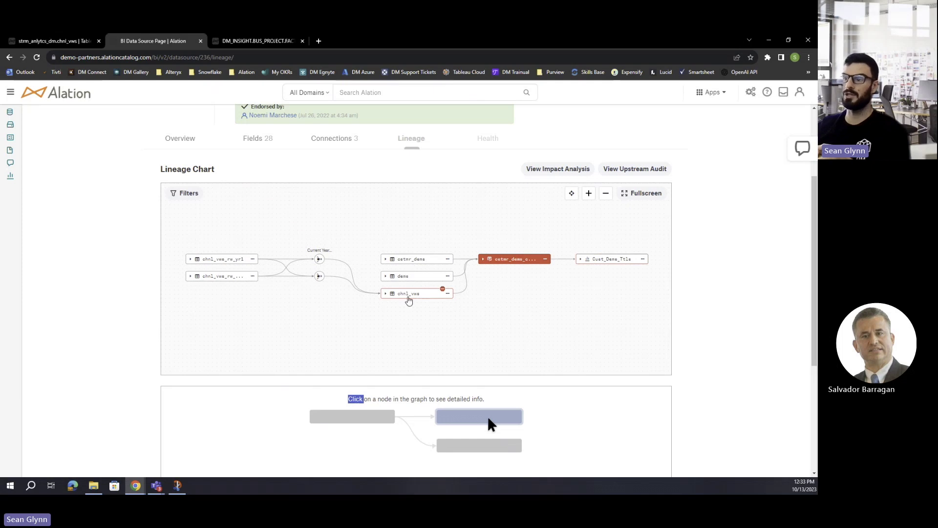
click(408, 300)
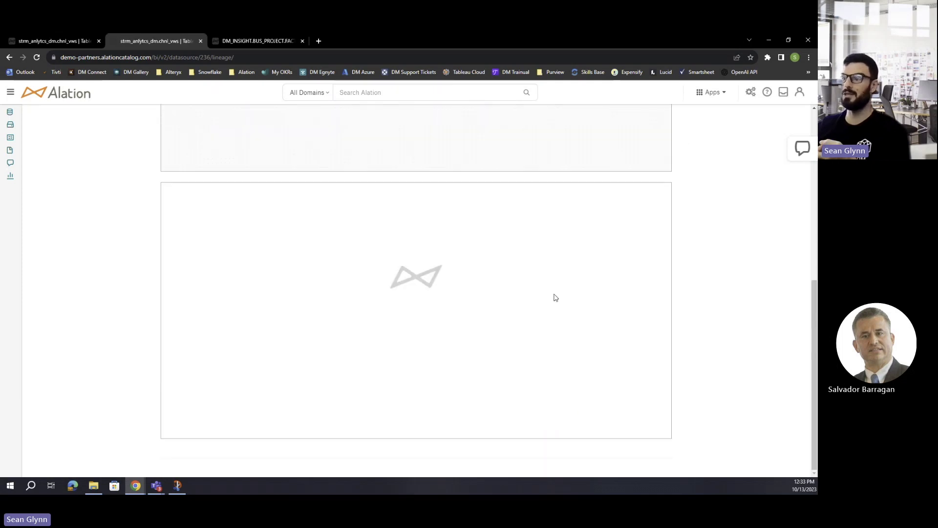
- Scroll through the chnl_vws Stewards and Properties panel and back up to the Lineage Chart
scroll(220, 242, down, 2)
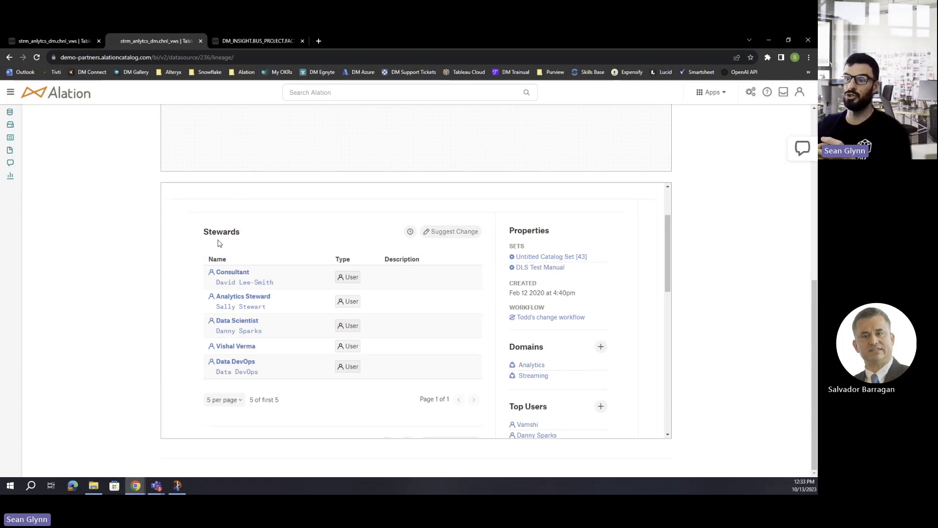
drag(208, 235, 236, 234)
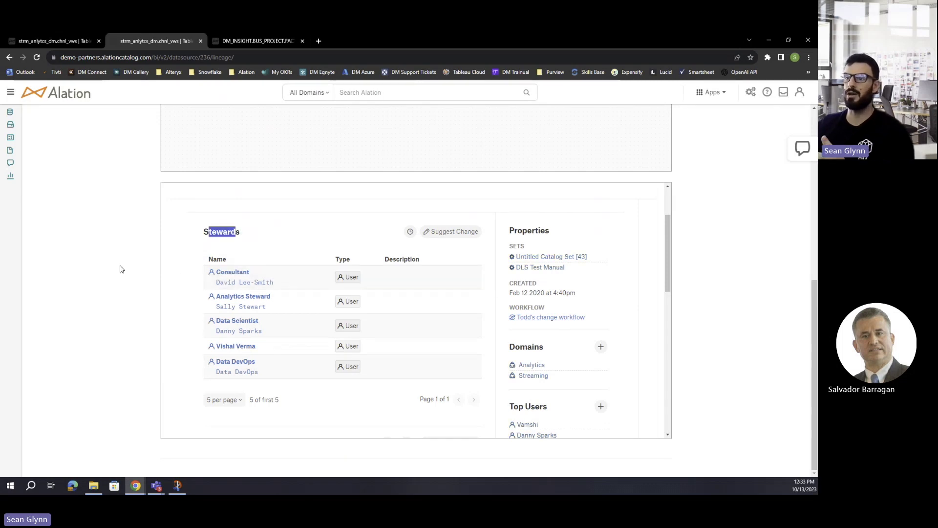
scroll(121, 274, up, 4)
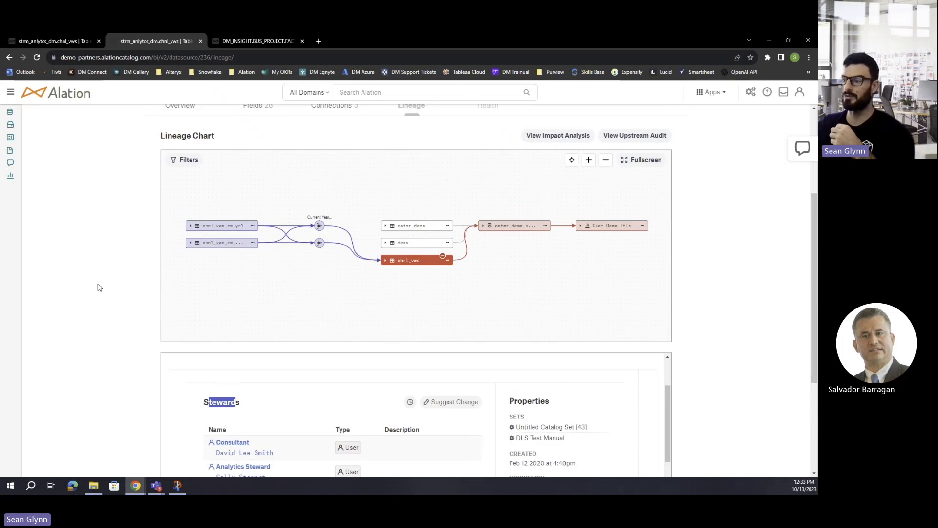
scroll(98, 288, up, 3)
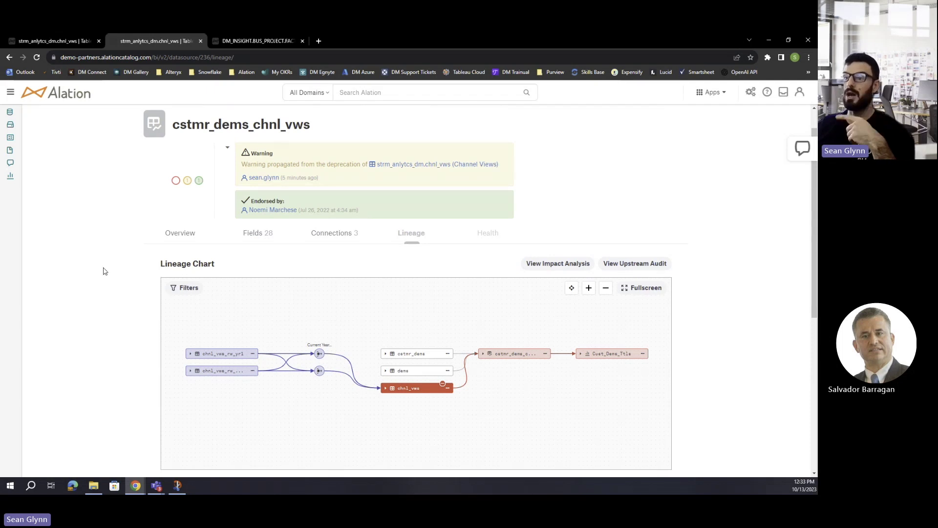
scroll(109, 308, down, 3)
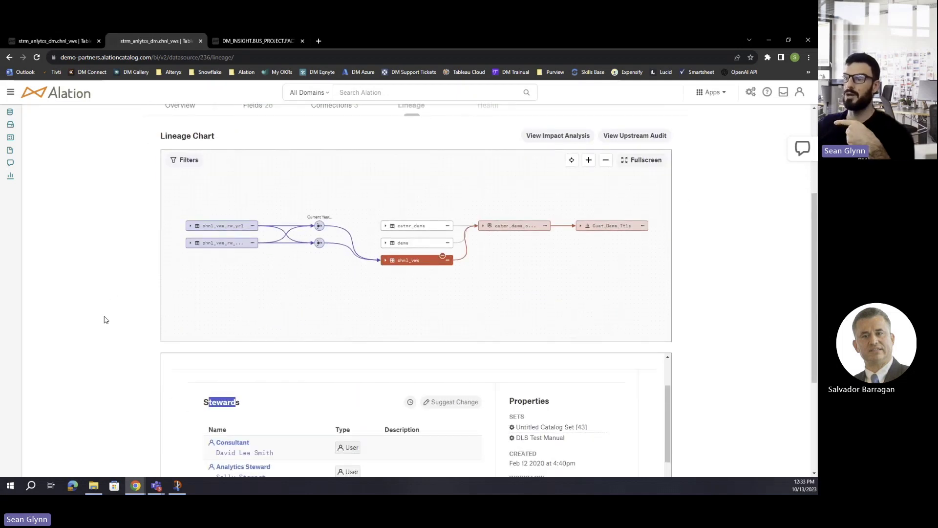
scroll(171, 323, up, 2)
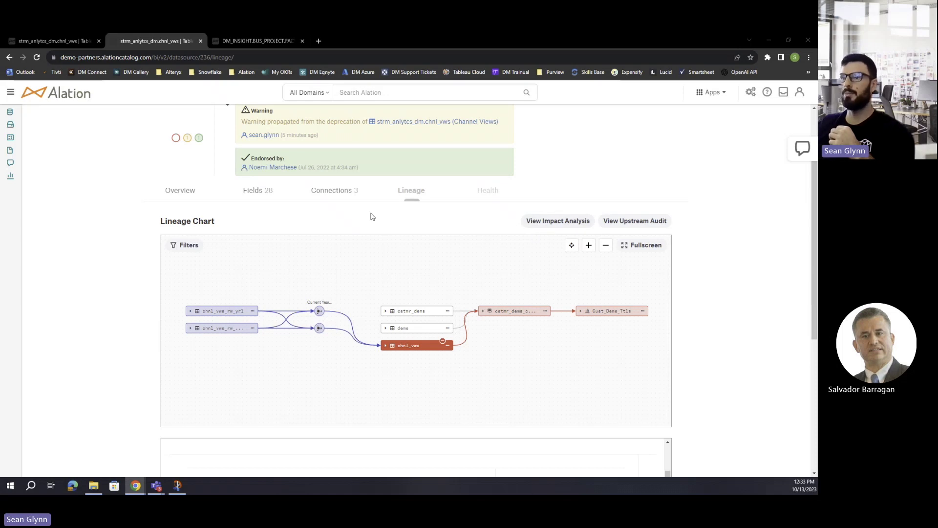
- View the chnl_vws Impact Analysis listing 17 downstream BI data sources and reports
click(93, 42)
scroll(694, 299, down, 3)
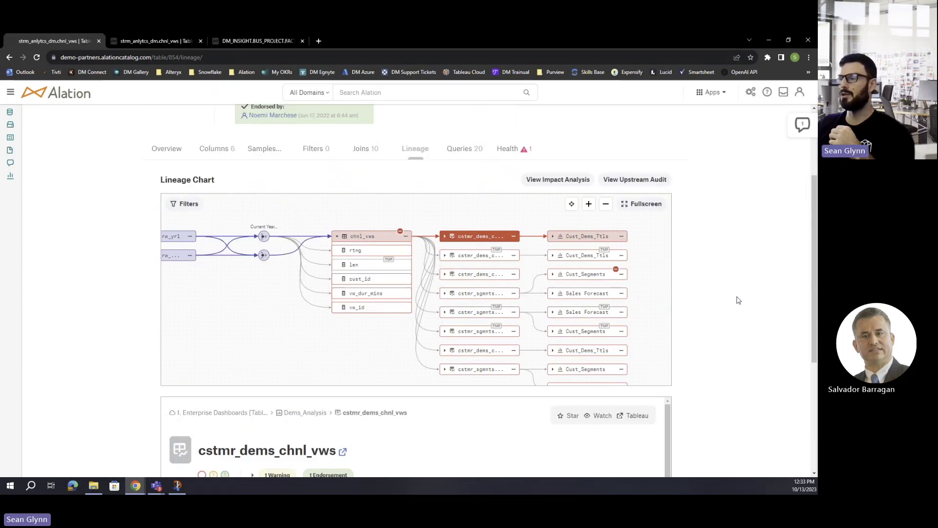
click(570, 182)
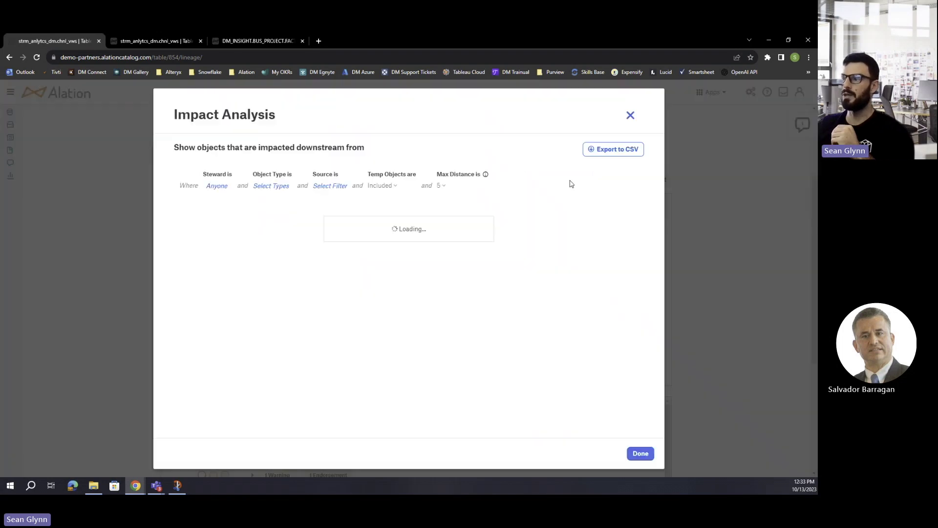
click(629, 117)
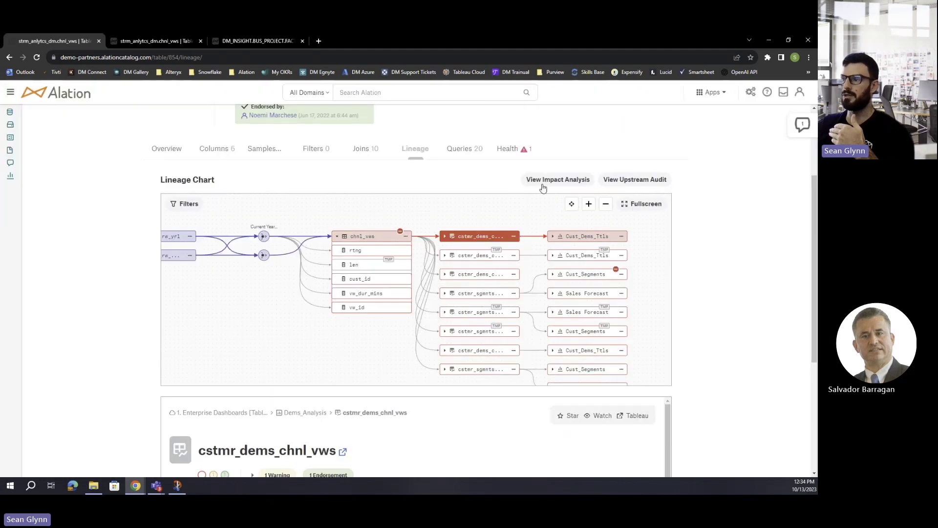
click(560, 182)
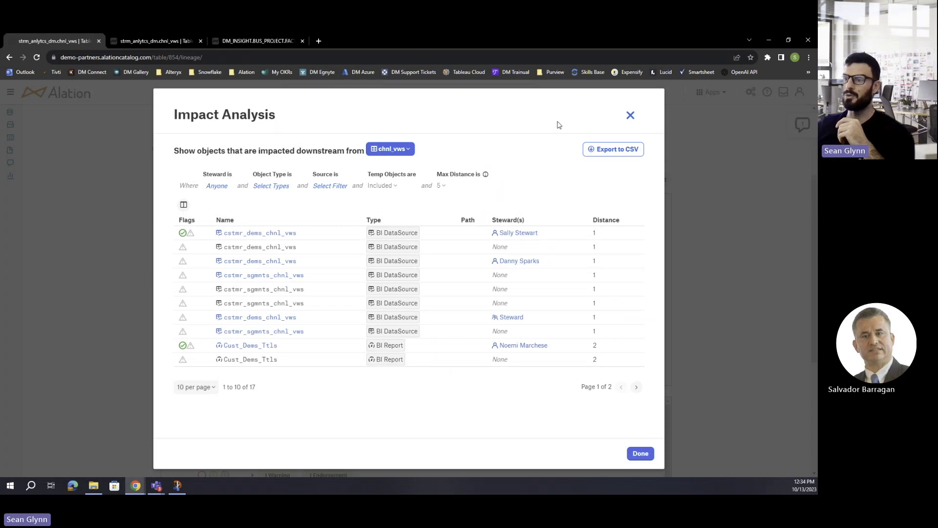
- Close the impact analysis list and show chnl_vws's upstream audit with maximum distance 5
click(630, 116)
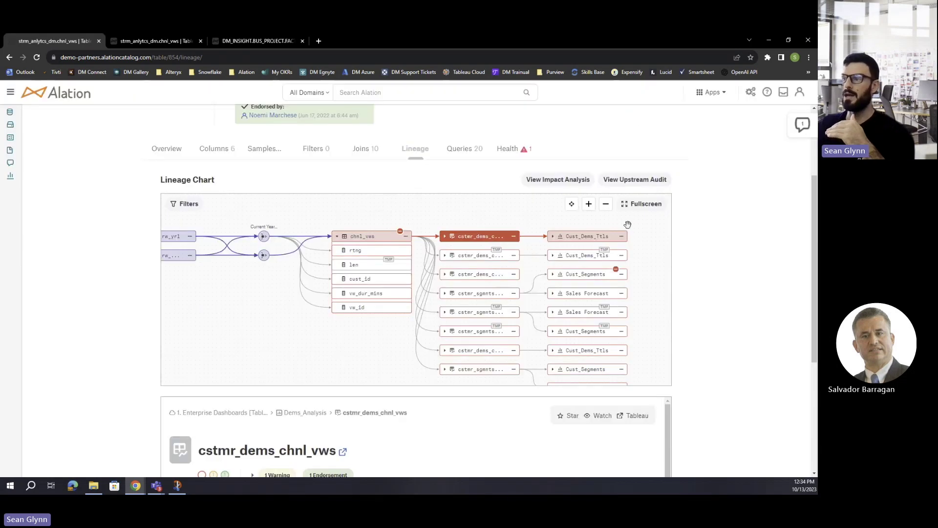
click(642, 181)
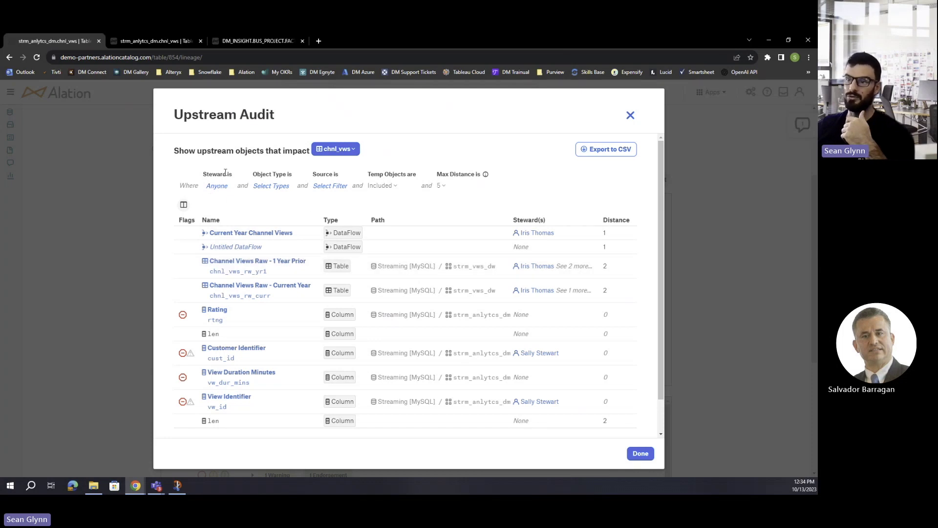
click(444, 191)
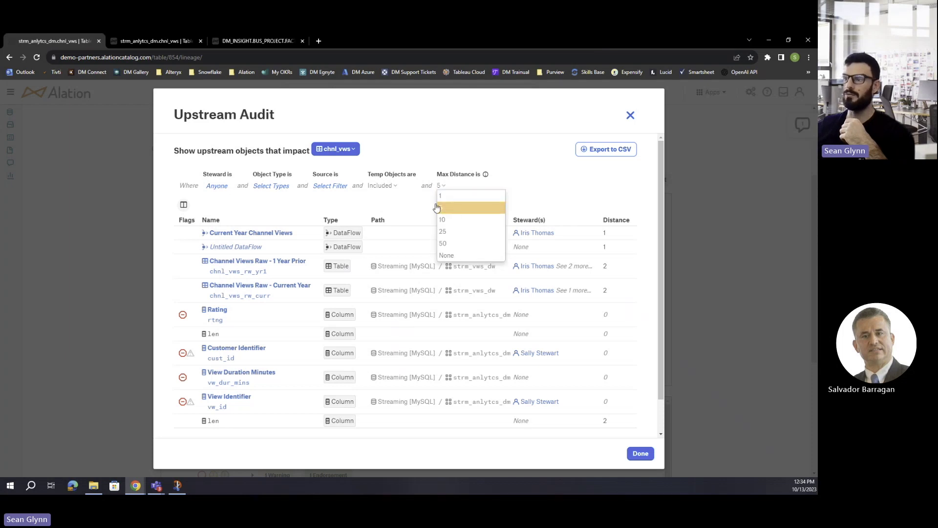
click(440, 206)
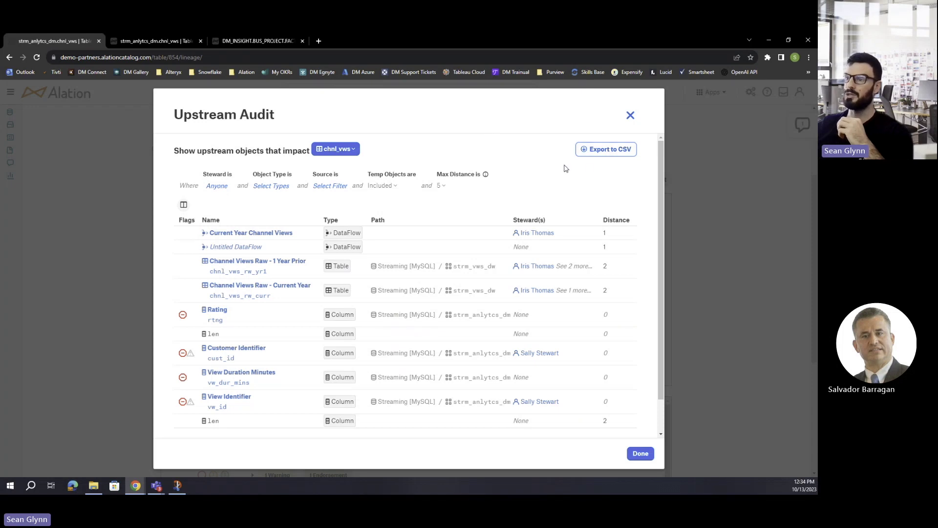
- Pan the chnl_vws lineage chart to show both raw Channel Views tables, then switch to Teams
click(631, 116)
scroll(118, 259, up, 2)
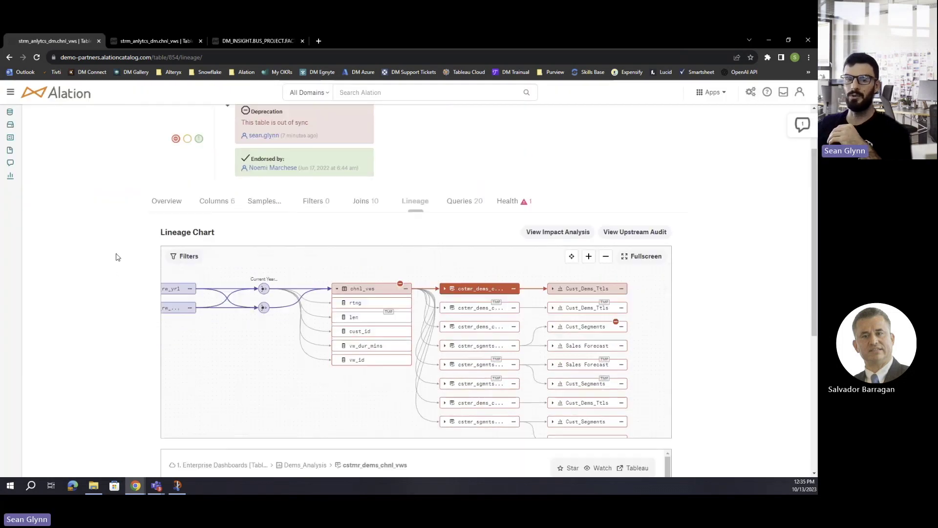
scroll(114, 259, down, 1)
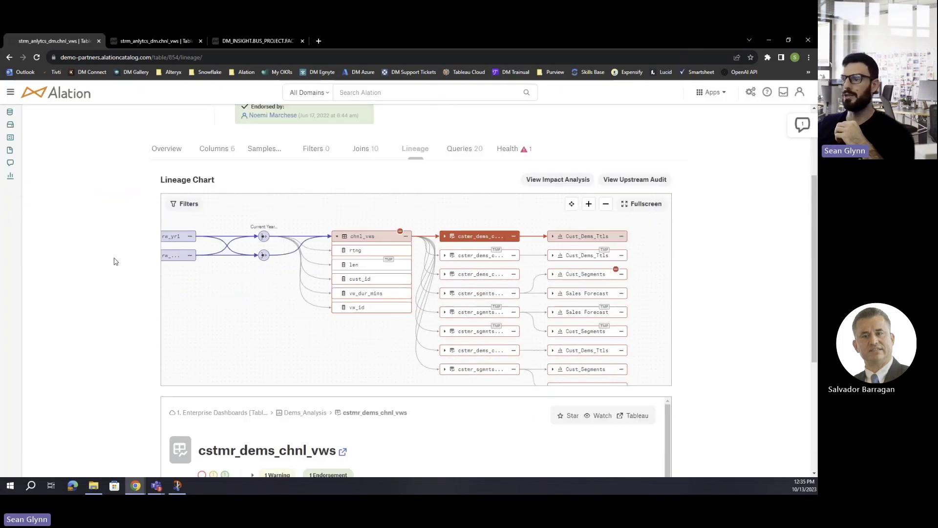
scroll(109, 253, down, 2)
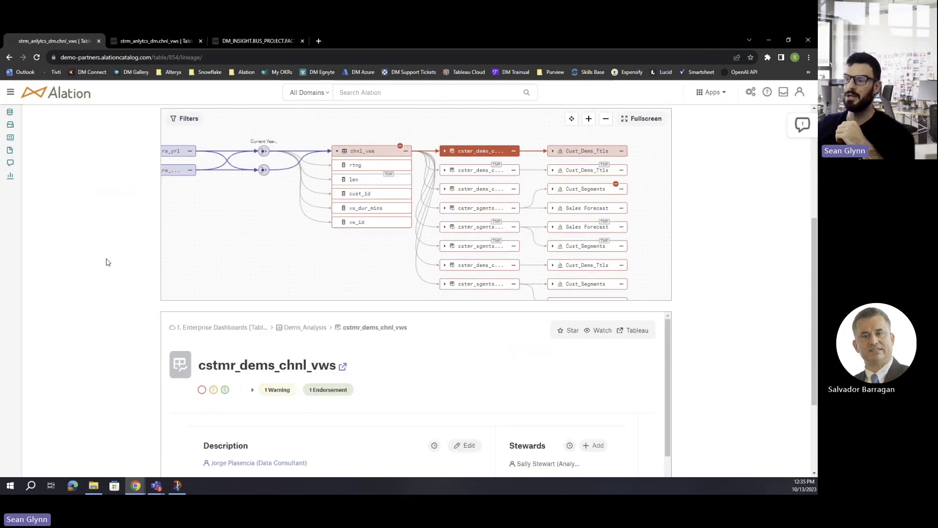
scroll(106, 260, up, 3)
scroll(104, 258, down, 1)
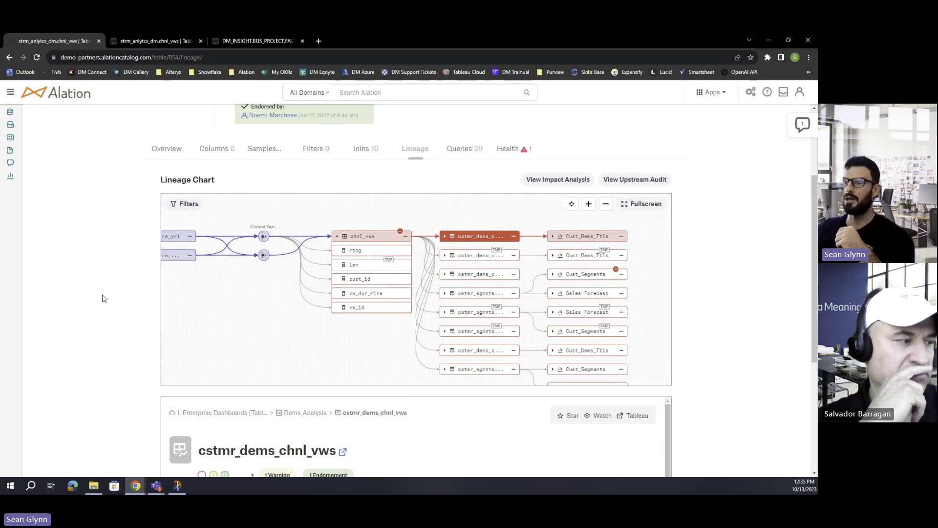
scroll(111, 298, down, 2)
scroll(116, 296, up, 2)
drag(209, 331, 265, 315)
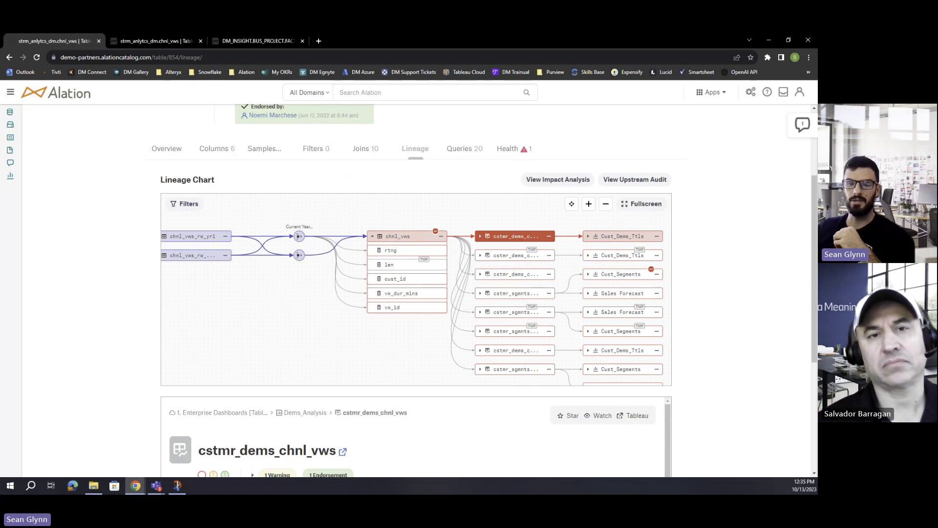
key(alt+Tab)
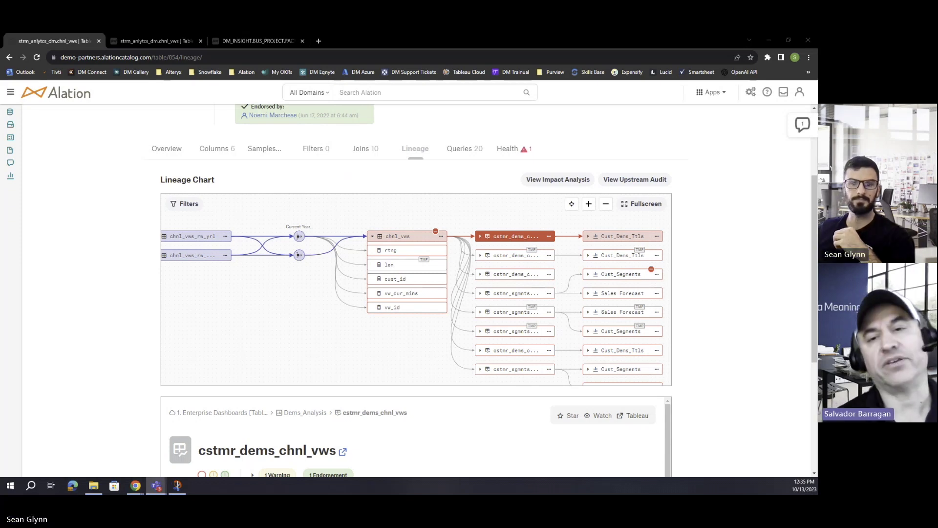